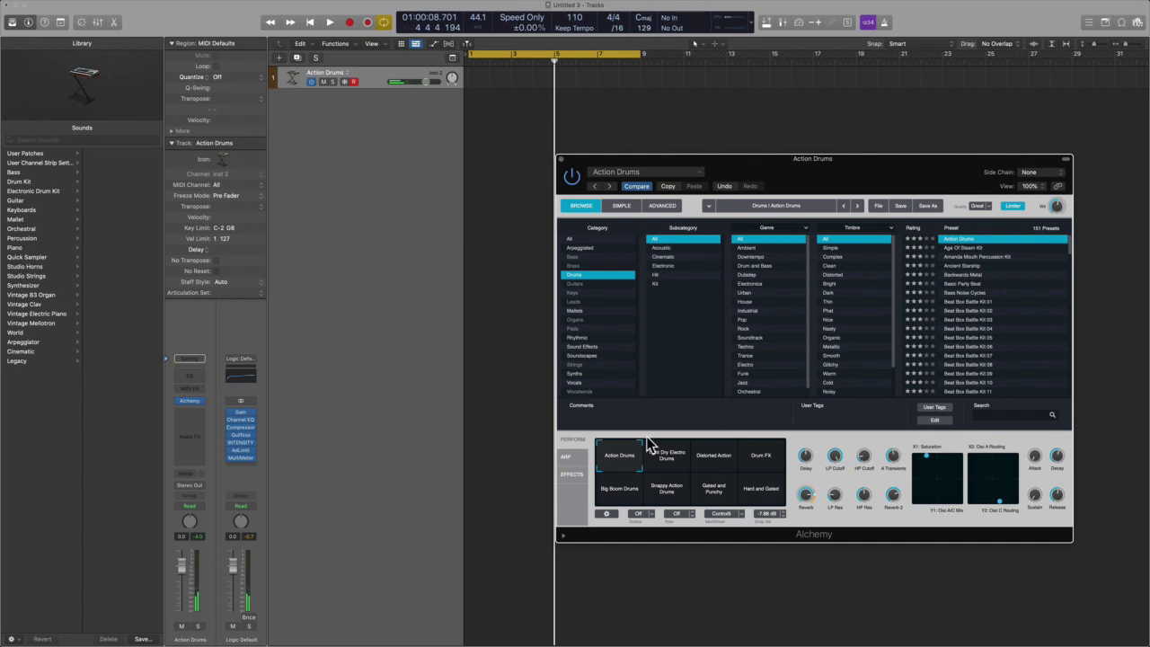
Morph the Action Drums perform pads from Tight Dry Electro Drums toward Distorted Action
{"action": "left_click_drag", "start_coordinate": [617, 466], "coordinate": [663, 457]}
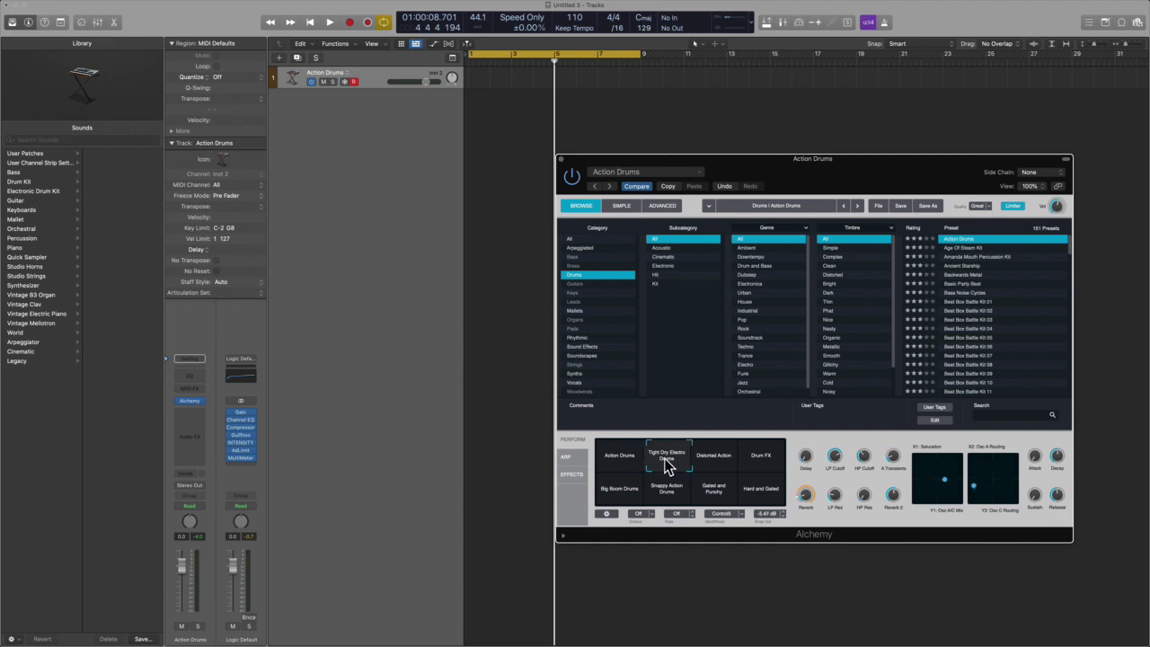
{"action": "left_click_drag", "start_coordinate": [822, 185], "coordinate": [780, 135]}
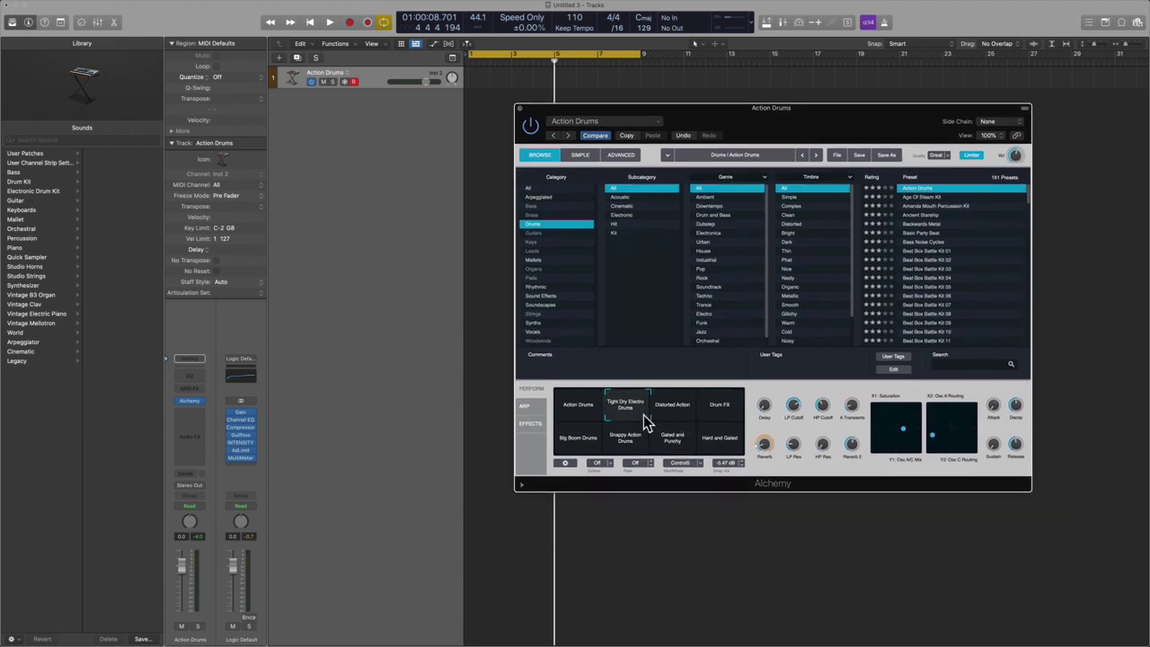
{"action": "left_click_drag", "start_coordinate": [643, 422], "coordinate": [734, 405]}
Load Age Of Steam Kit, then Amanda Mouth Percussion Kit, and play a note to audition it
{"action": "left_click", "coordinate": [938, 199]}
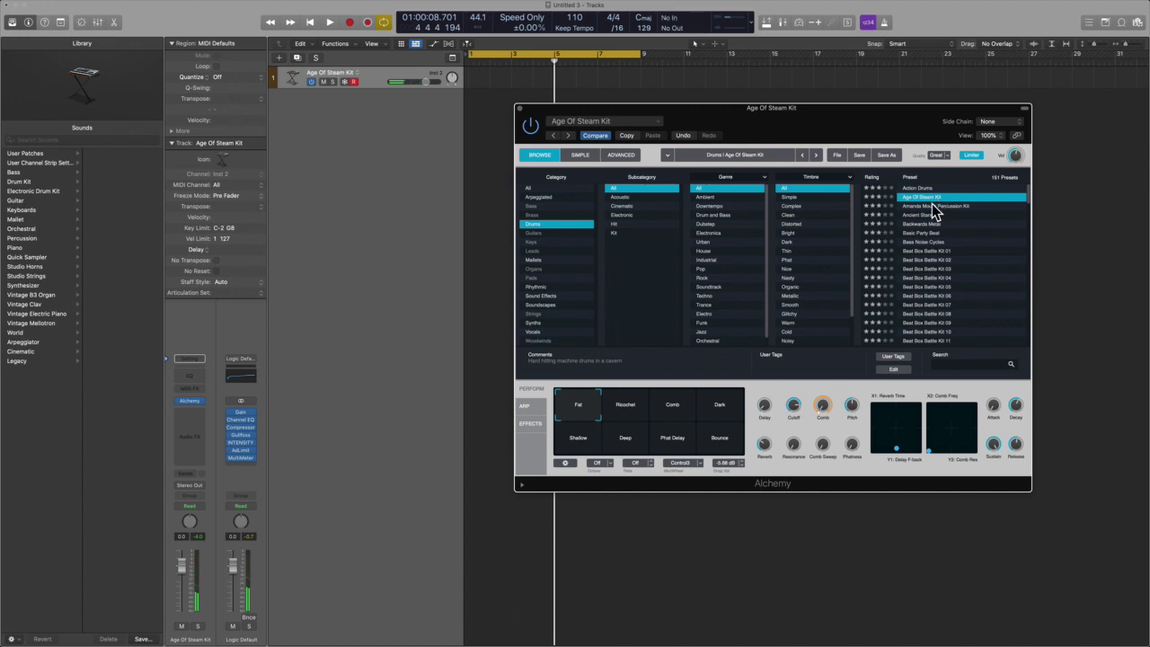
{"action": "left_click", "coordinate": [931, 206]}
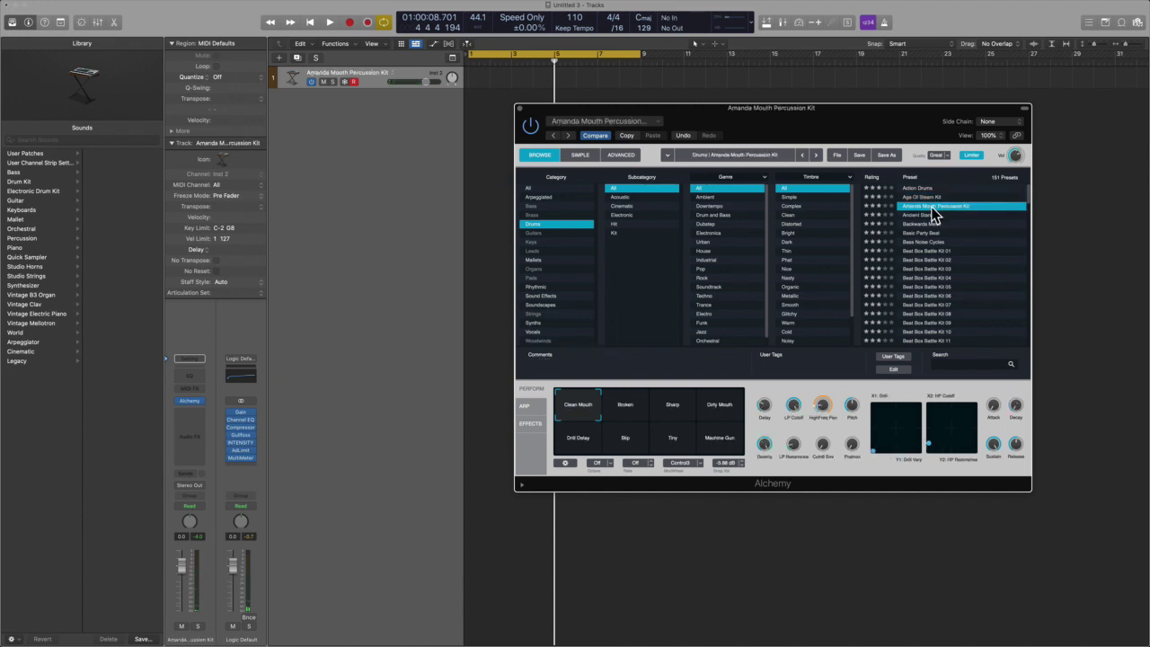
{"action": "key", "text": "a"}
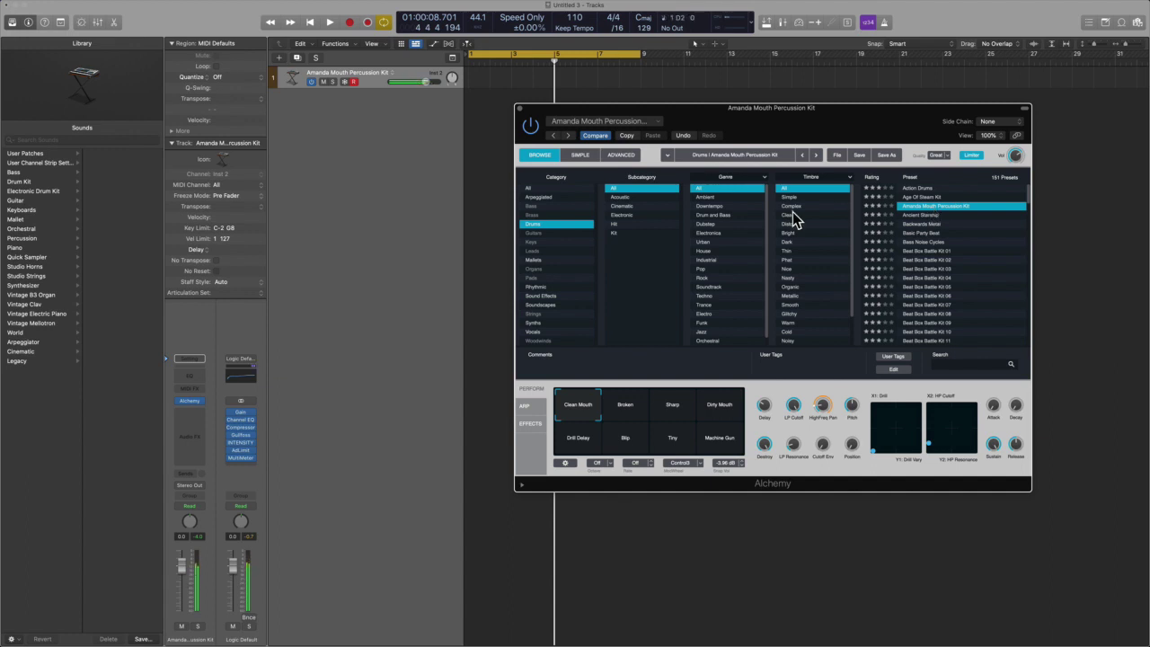
Create a pattern region on the track and hide the Library and Inspector
{"action": "right_click", "coordinate": [477, 80]}
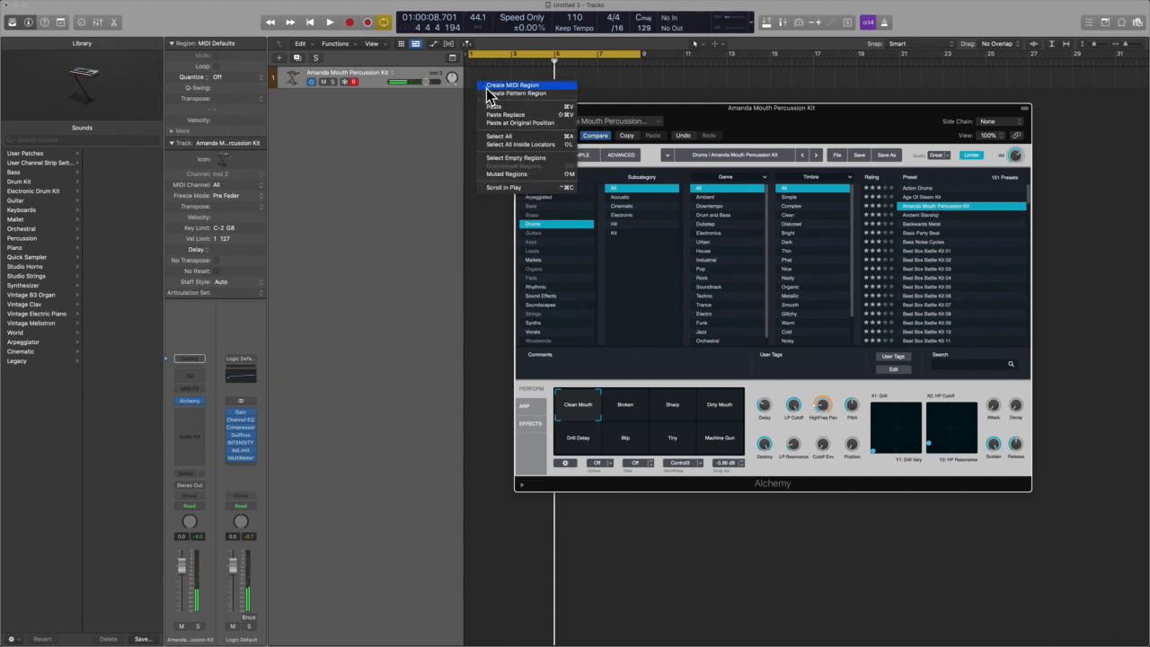
{"action": "left_click", "coordinate": [493, 94]}
{"action": "left_click_drag", "start_coordinate": [547, 105], "coordinate": [653, 106]}
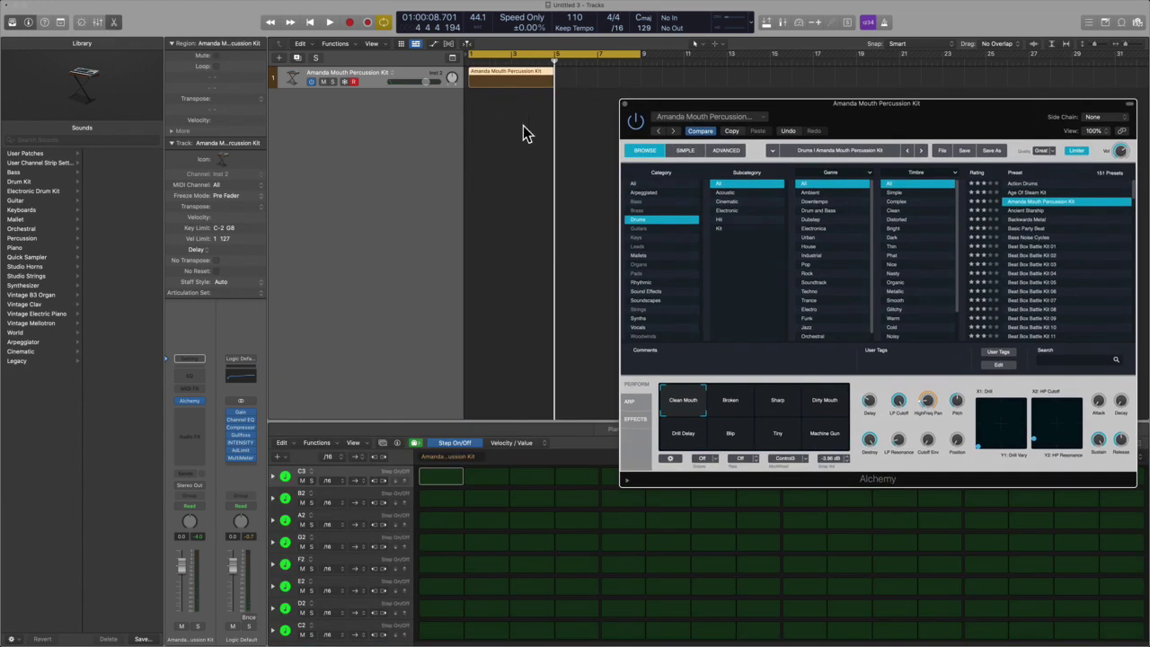
{"action": "key", "text": "y"}
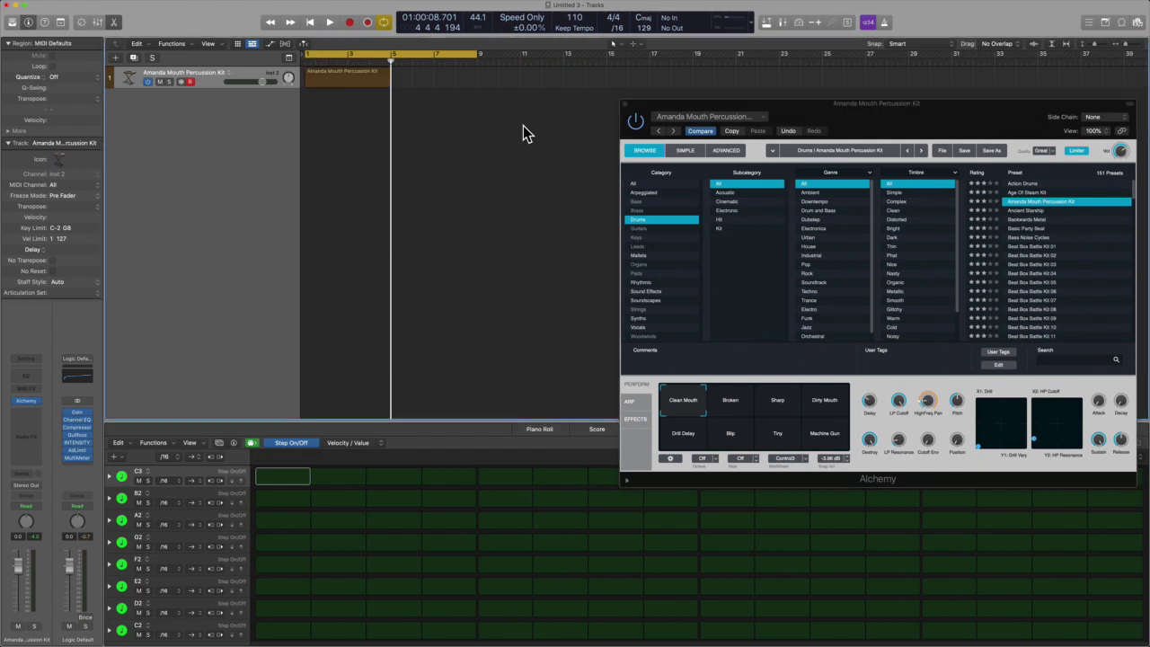
{"action": "key", "text": "i"}
Load the Drums > Hard Edges pattern, cycle the region and play it
{"action": "left_click", "coordinate": [115, 444]}
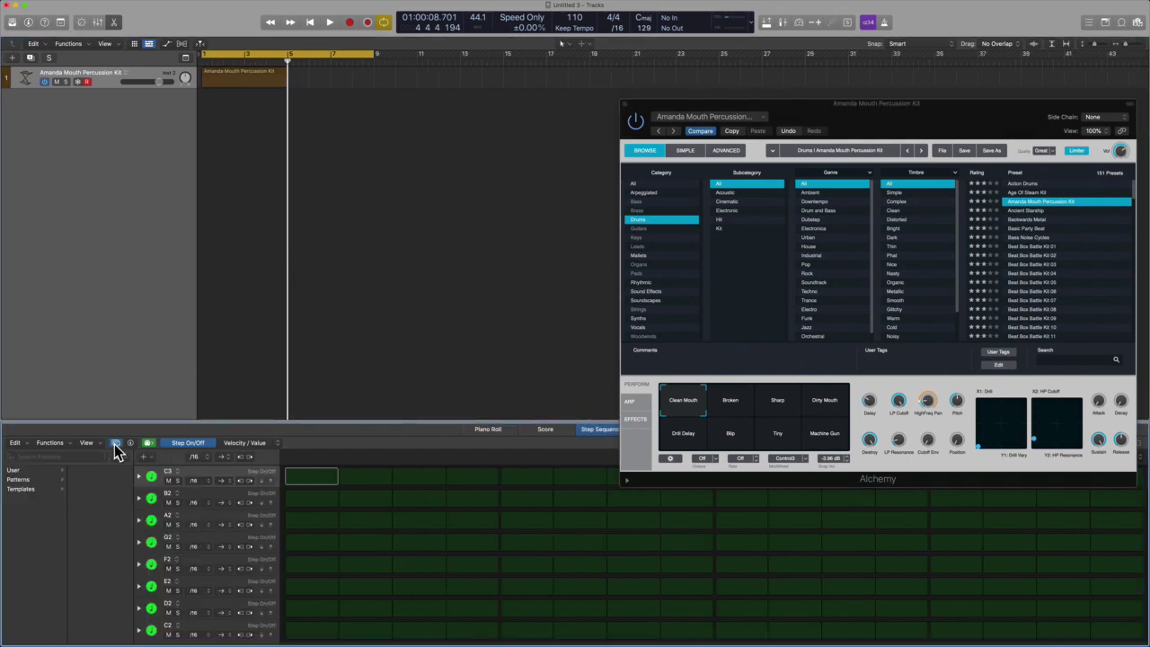
{"action": "left_click", "coordinate": [31, 480]}
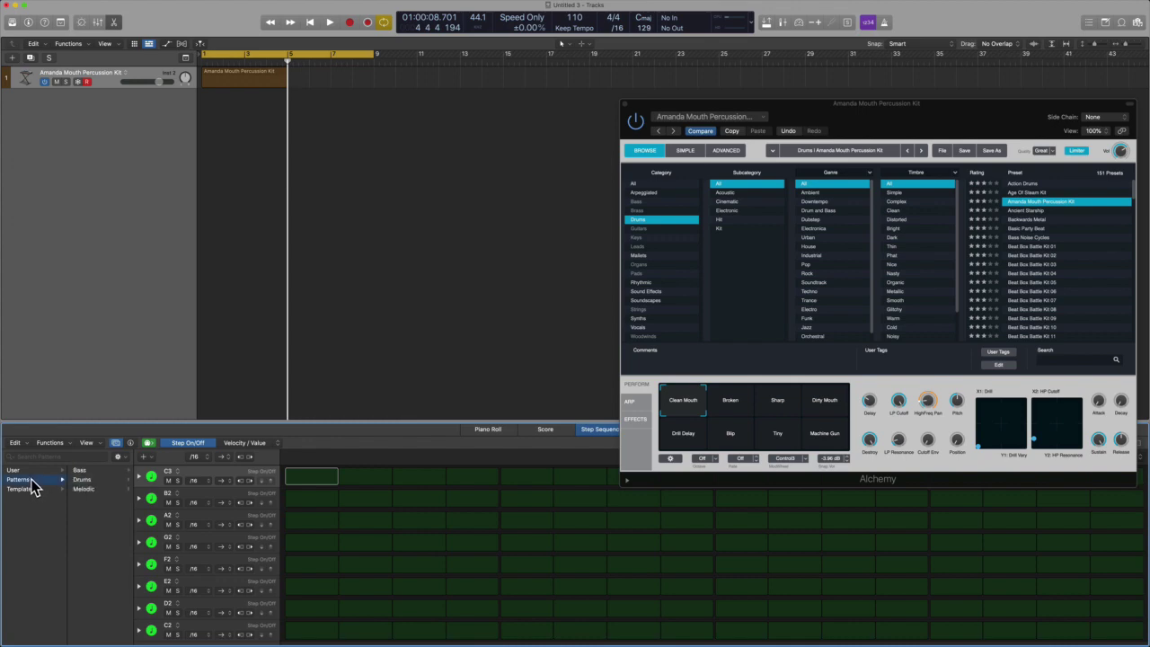
{"action": "left_click", "coordinate": [100, 481]}
{"action": "left_click", "coordinate": [98, 469]}
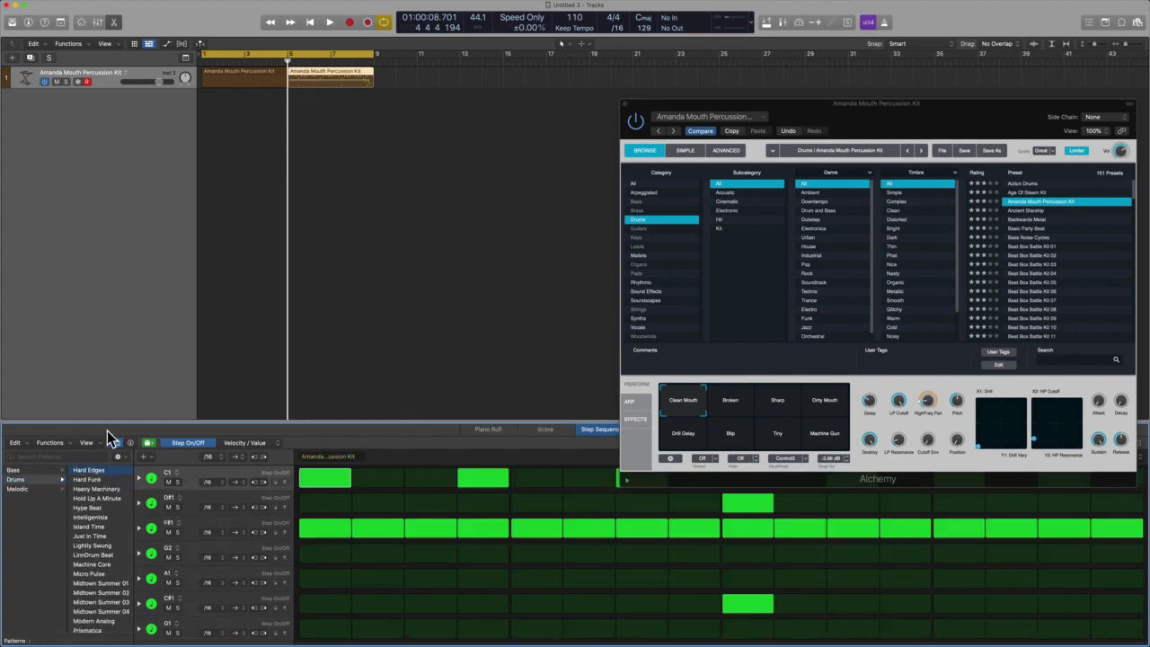
{"action": "key", "text": "super+u"}
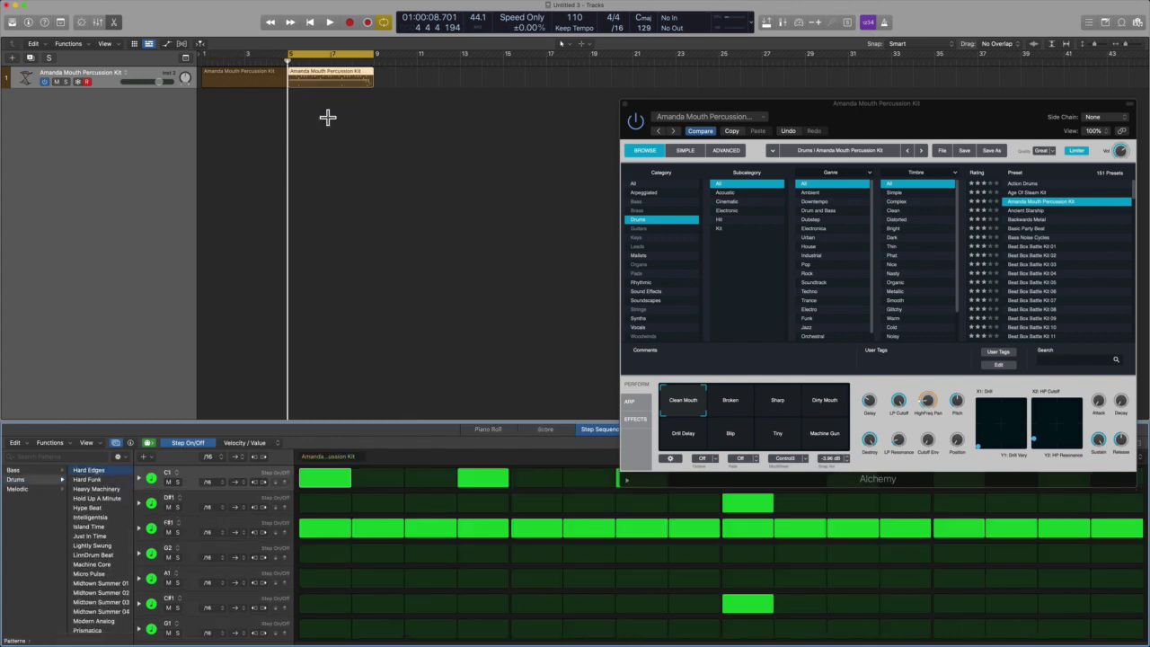
{"action": "key", "text": "space"}
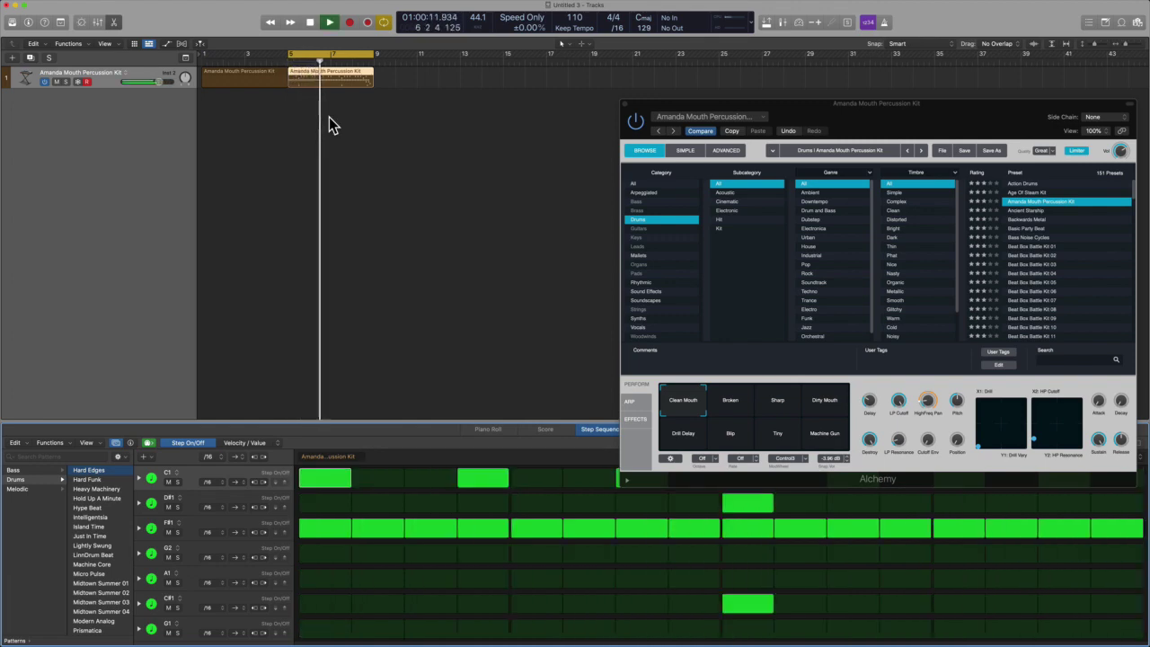
Delete the empty first region and replay the pattern with the Ancient Starship preset
{"action": "left_click", "coordinate": [247, 74]}
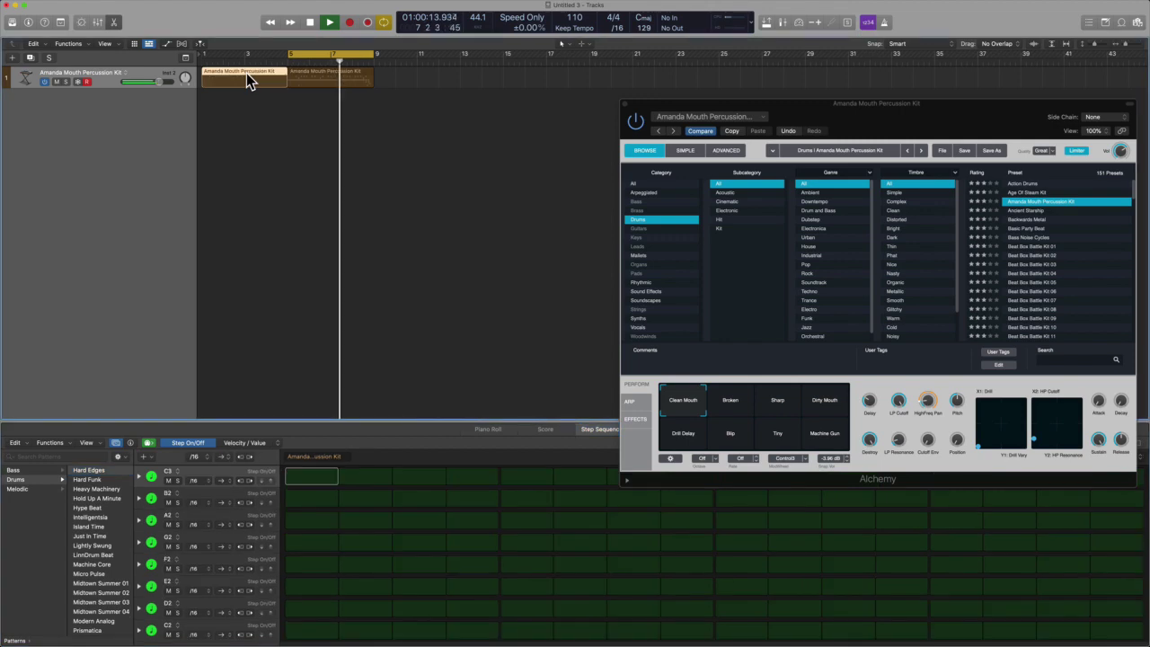
{"action": "key", "text": "Delete"}
{"action": "left_click", "coordinate": [329, 78]}
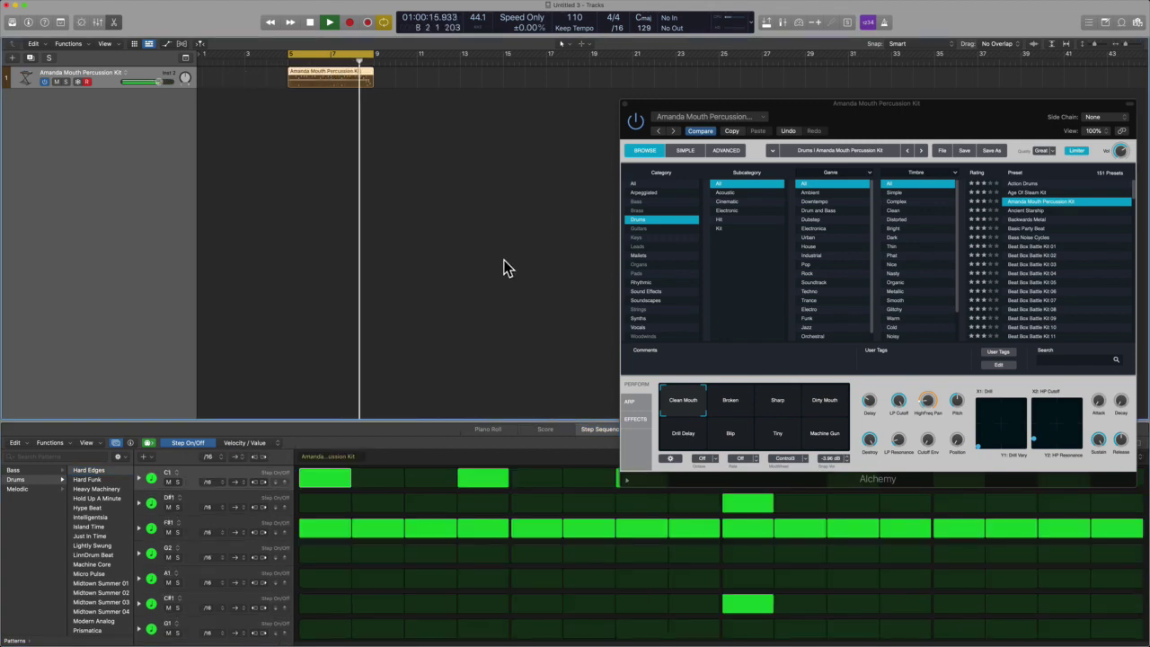
{"action": "key", "text": "space"}
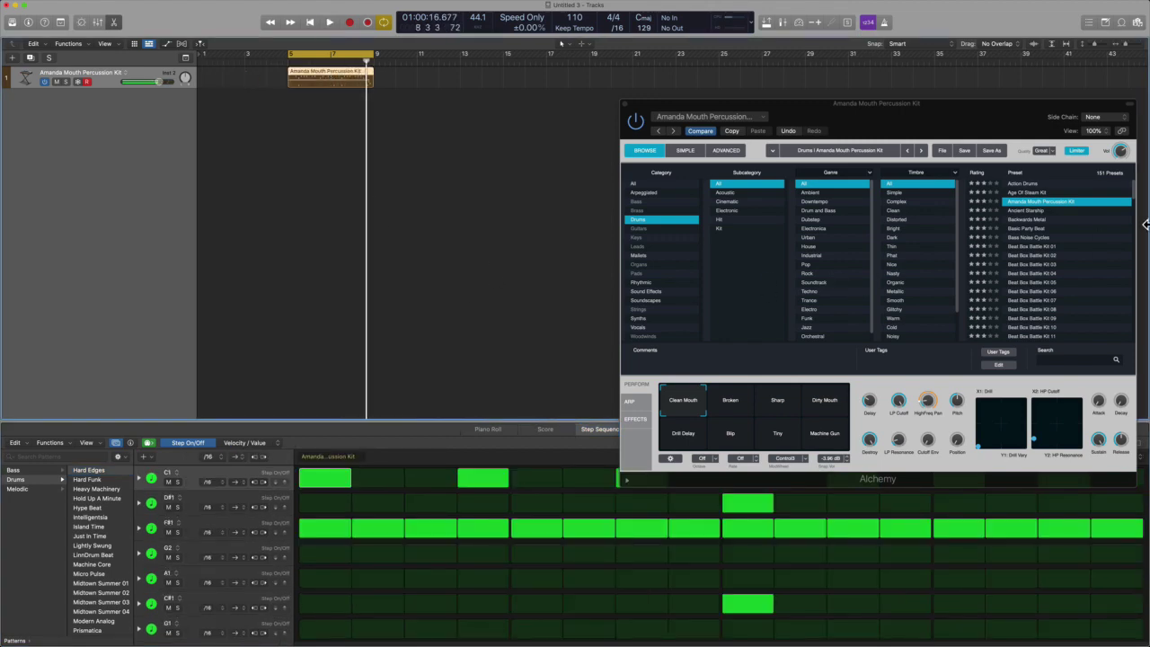
{"action": "left_click", "coordinate": [1082, 211]}
{"action": "key", "text": "space"}
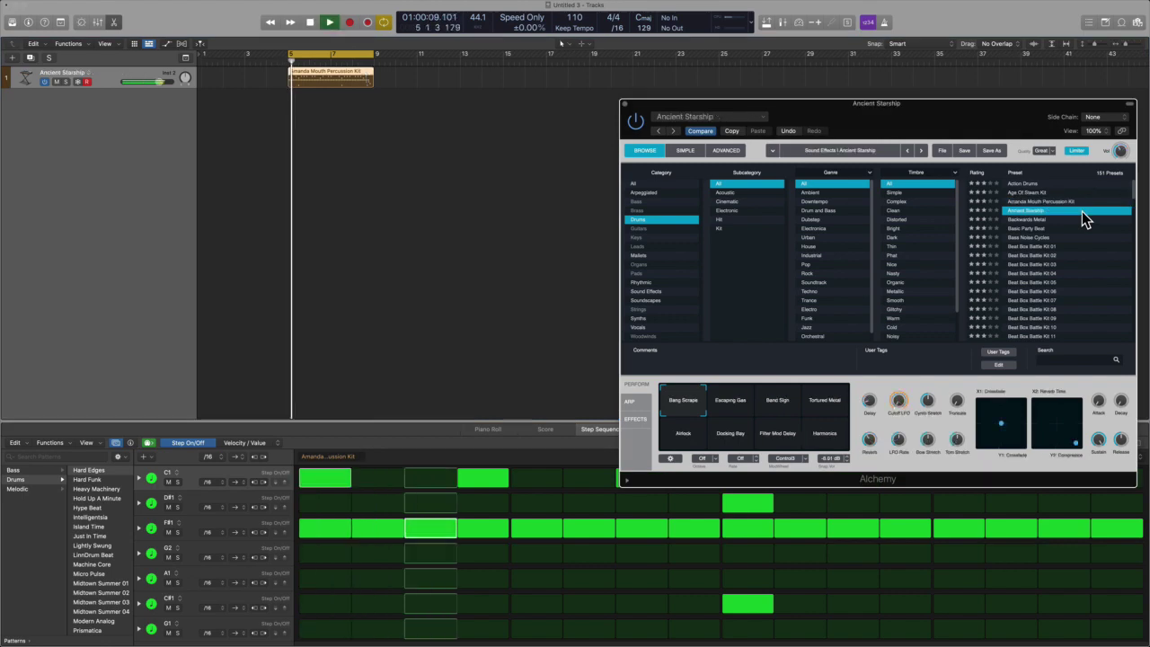
Switch the region to the Hard Funk pattern with the Backwards Metal preset, then stop playback
{"action": "left_click", "coordinate": [94, 482]}
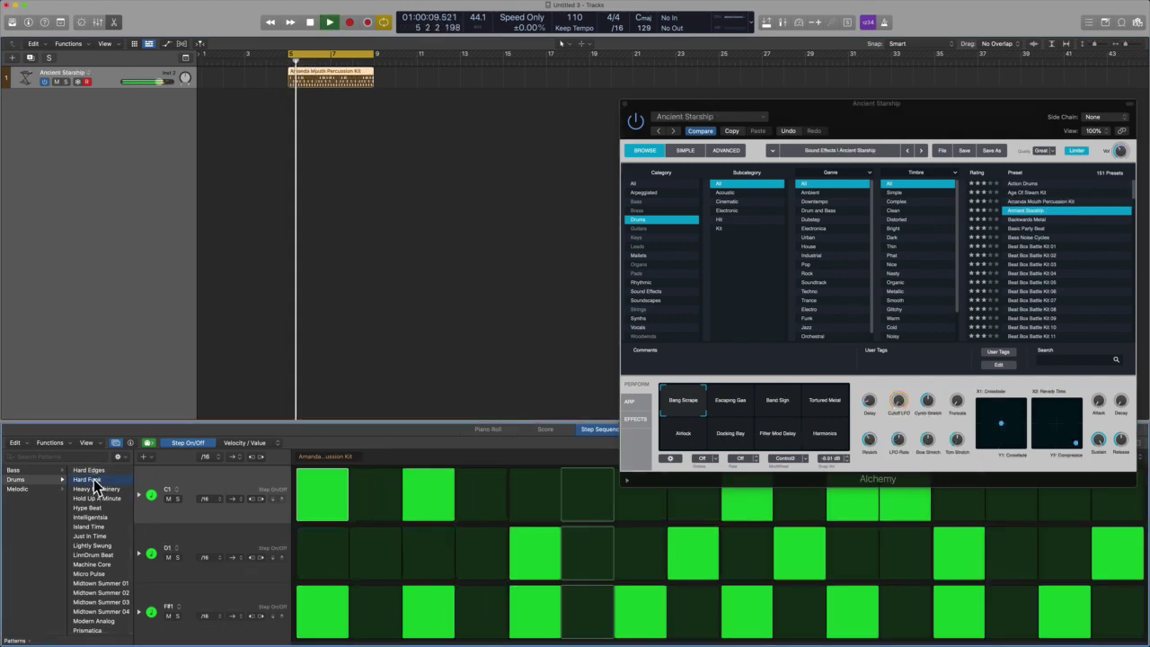
{"action": "left_click", "coordinate": [1029, 221]}
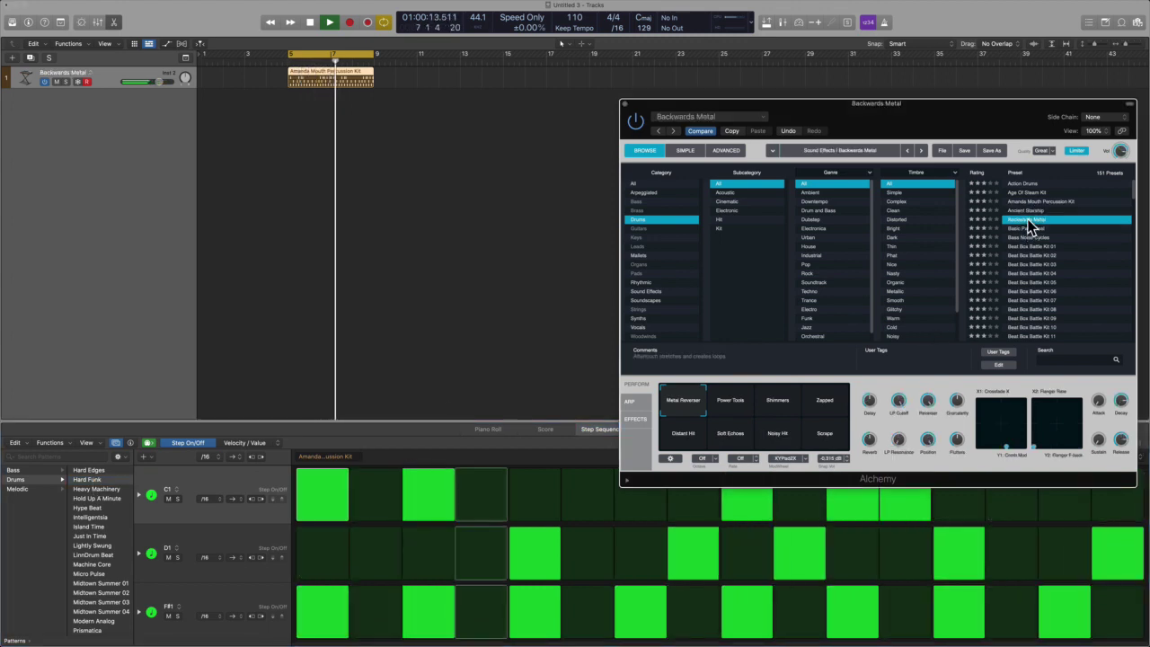
{"action": "key", "text": "space"}
{"action": "left_click_drag", "start_coordinate": [993, 116], "coordinate": [805, 44]}
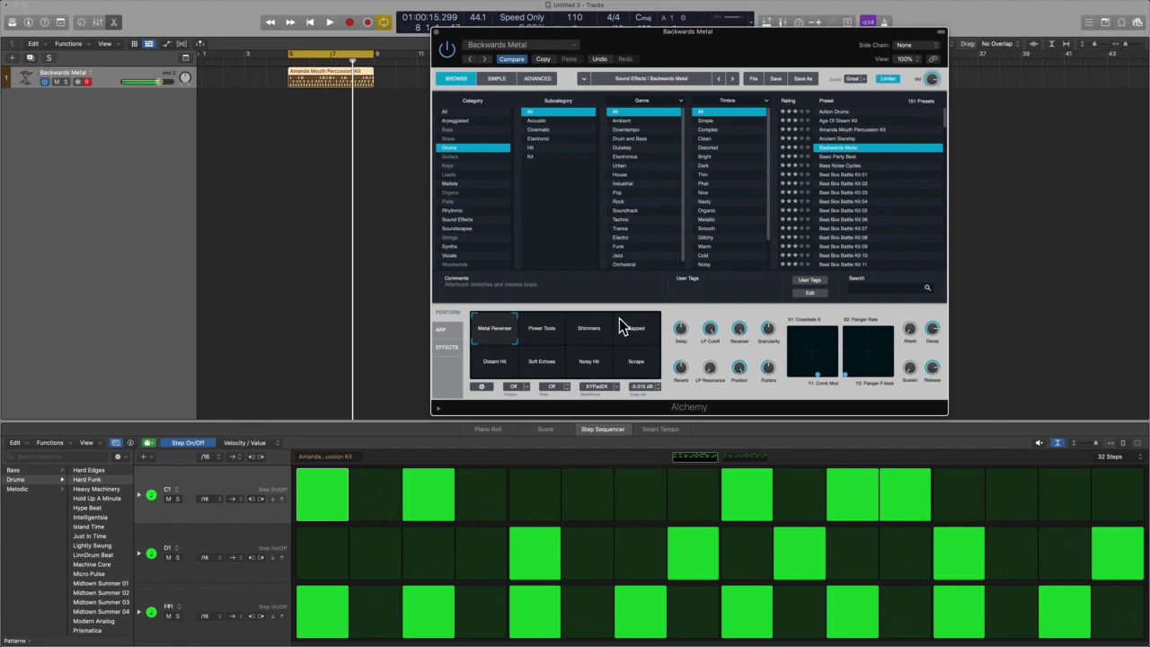
Audition the Power Tools, Shimmers, Zapped, Distant Hit and Soft Echoes perform variations
{"action": "left_click", "coordinate": [542, 330]}
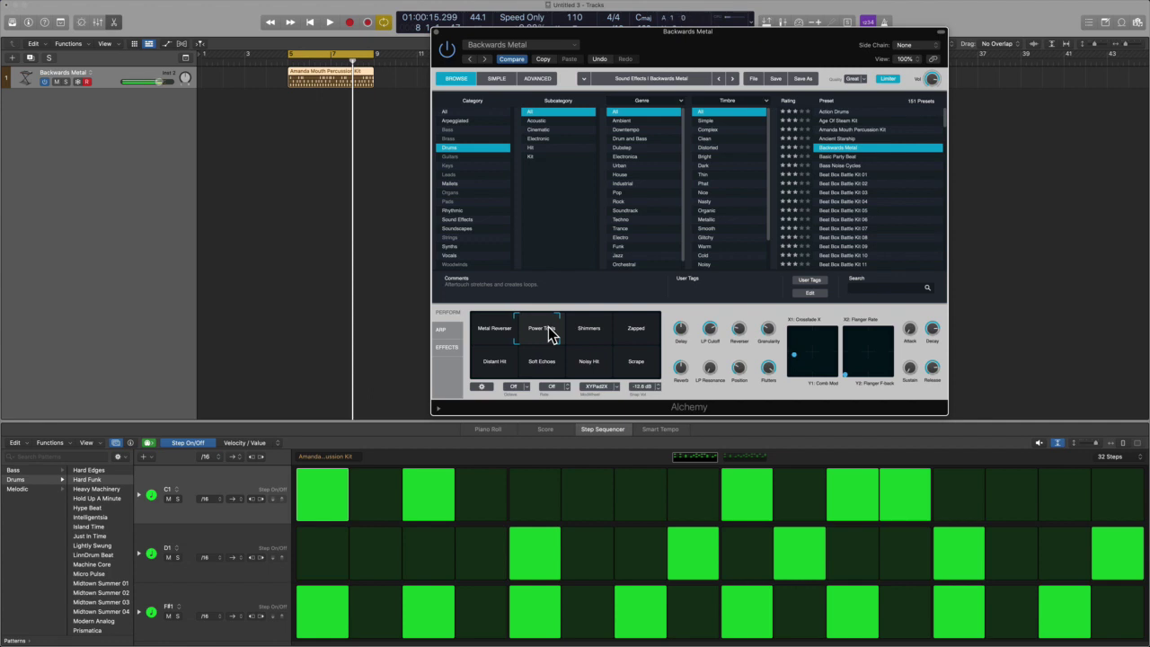
{"action": "left_click", "coordinate": [586, 330]}
{"action": "left_click", "coordinate": [632, 338]}
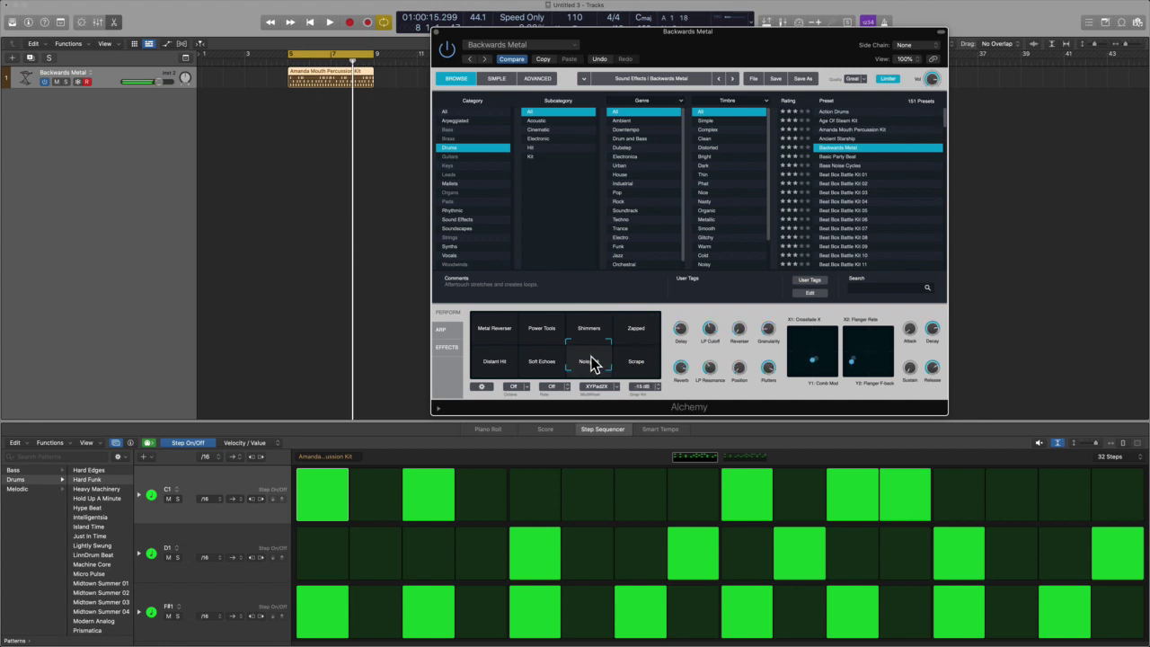
{"action": "left_click", "coordinate": [490, 364]}
{"action": "left_click", "coordinate": [544, 369]}
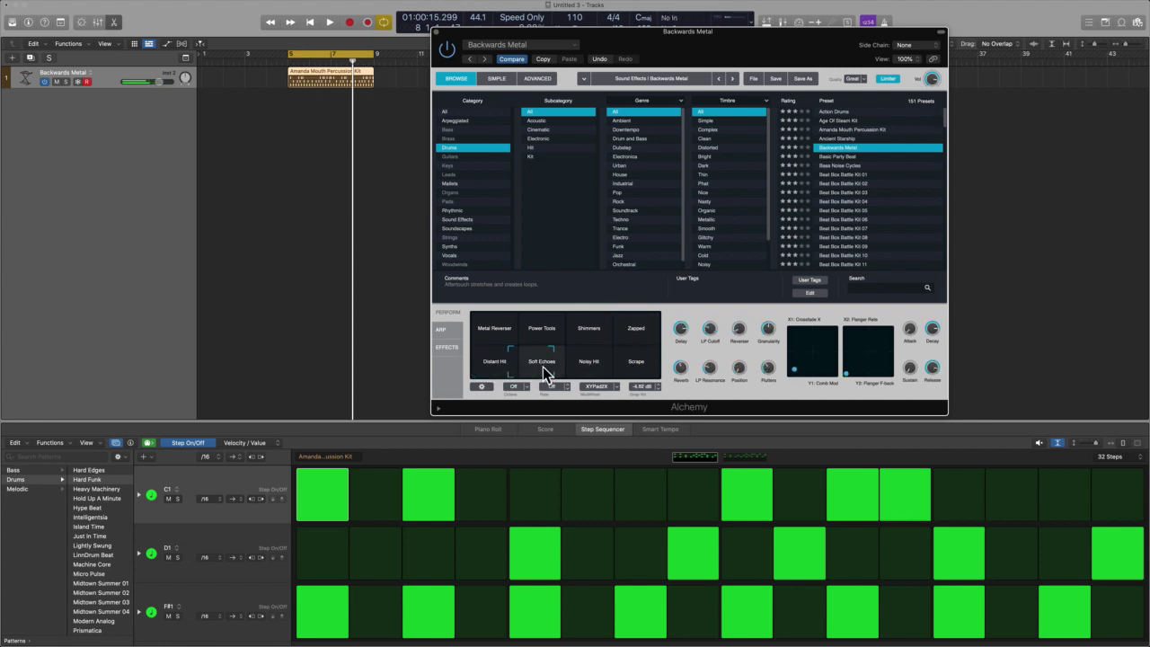
Save the current sound via Save As as a new Alchemy preset named 'Tension Kit'
{"action": "left_click", "coordinate": [538, 45]}
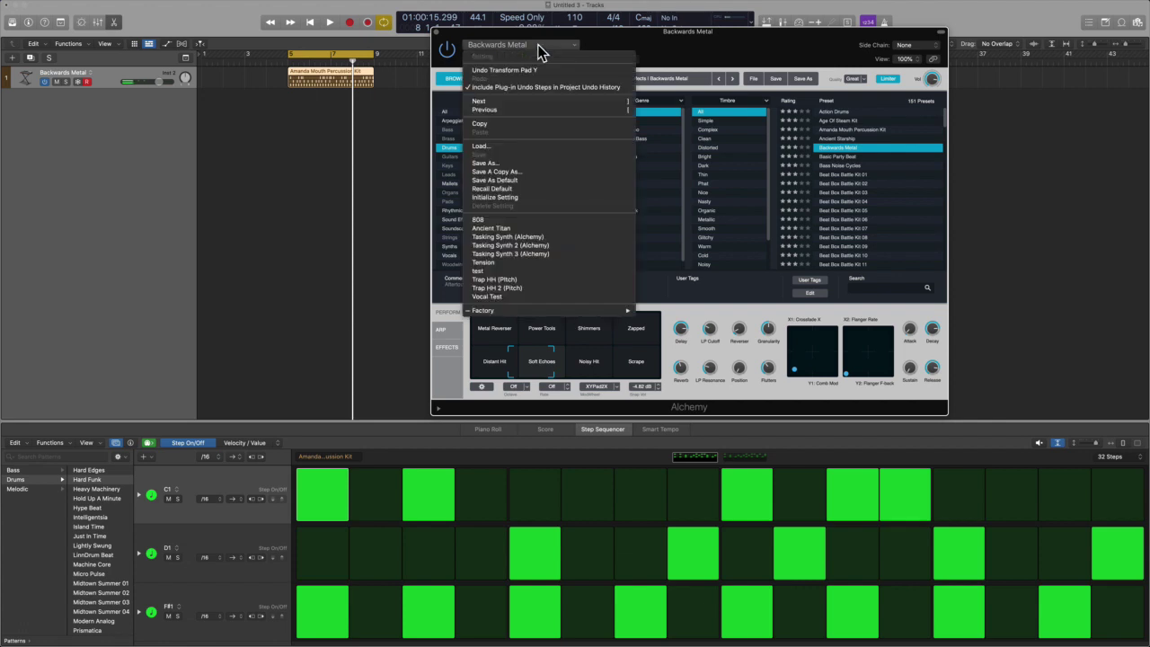
{"action": "left_click", "coordinate": [526, 159]}
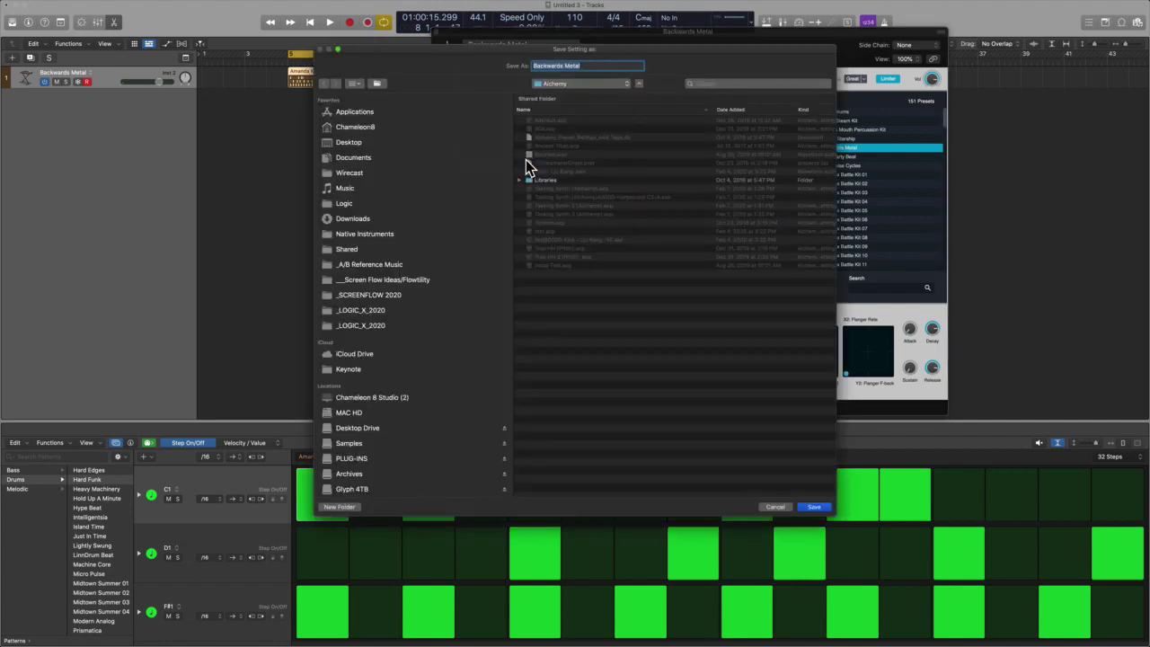
{"action": "type", "text": "Tension Kit"}
{"action": "key", "text": "Return"}
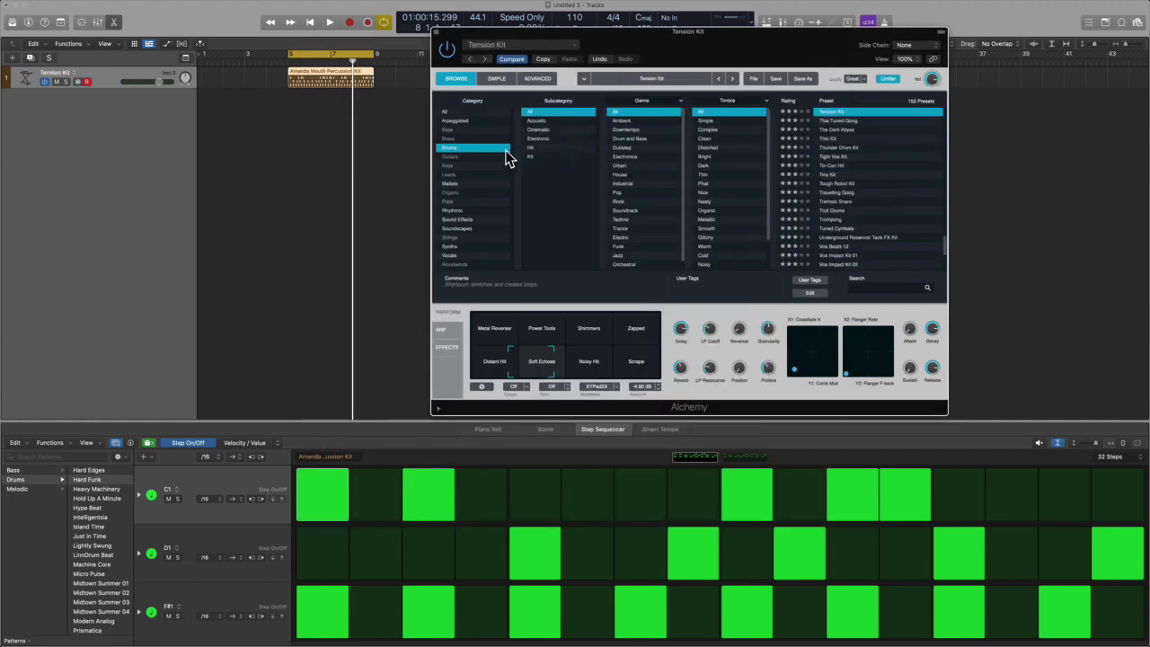
Audition the Backwards Metal and Basic Party Beat presets with the pattern playing
{"action": "scroll", "coordinate": [878, 172], "scroll_direction": "down", "scroll_amount": 5}
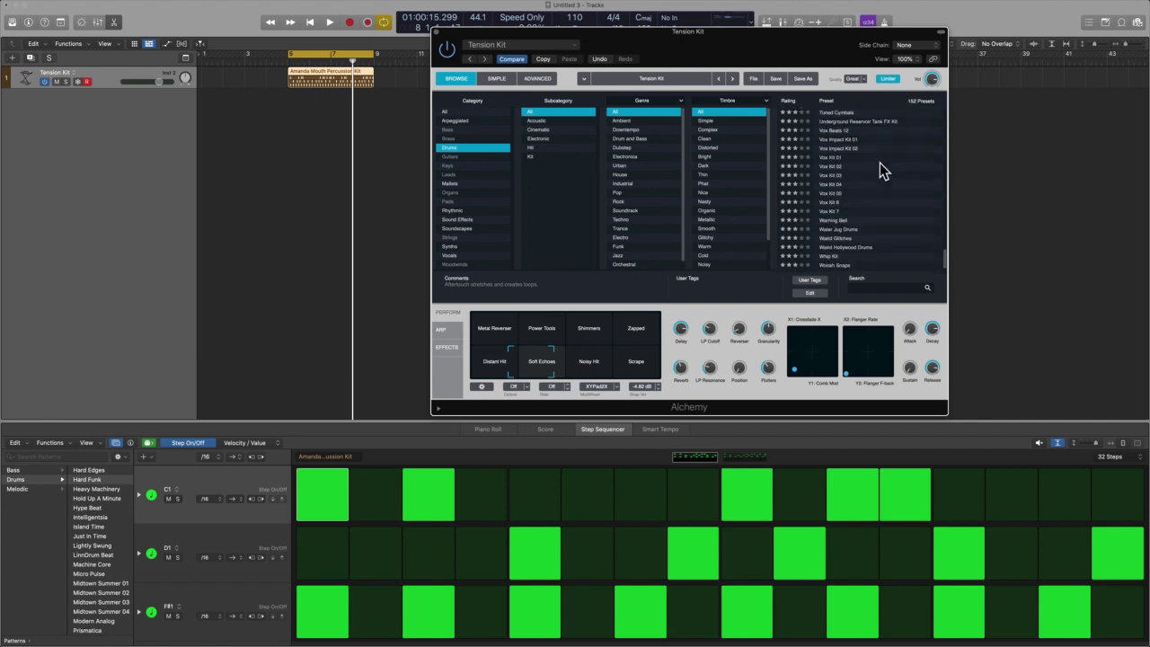
{"action": "scroll", "coordinate": [847, 162], "scroll_direction": "up", "scroll_amount": 20}
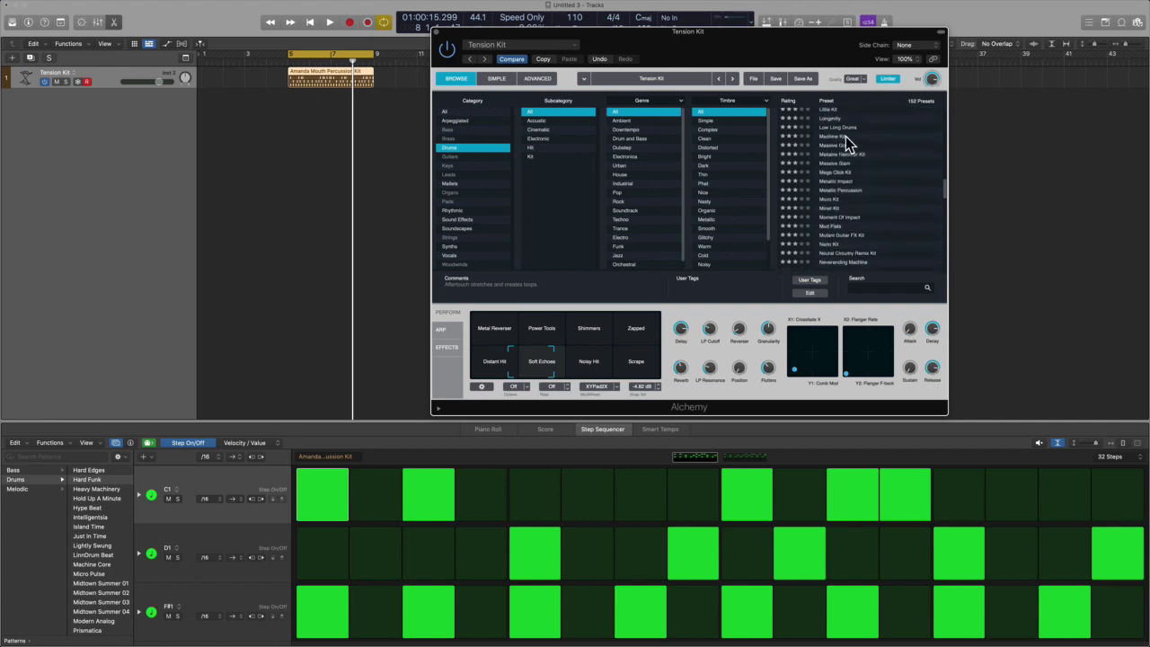
{"action": "left_click", "coordinate": [846, 148]}
{"action": "left_click", "coordinate": [847, 157]}
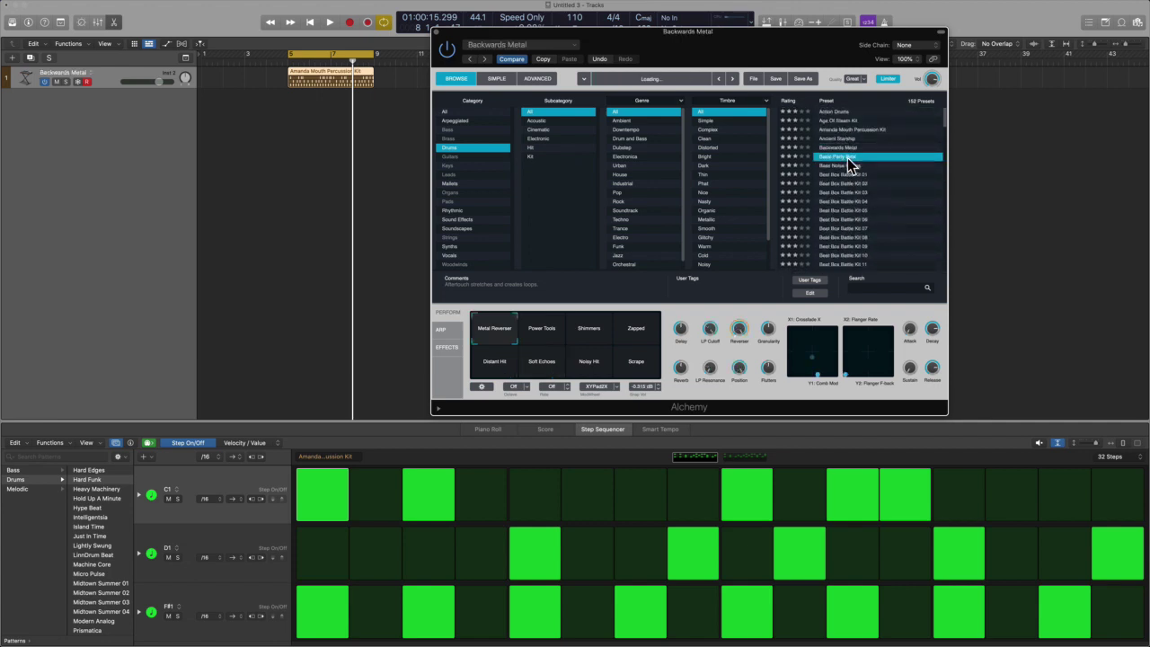
{"action": "key", "text": "space"}
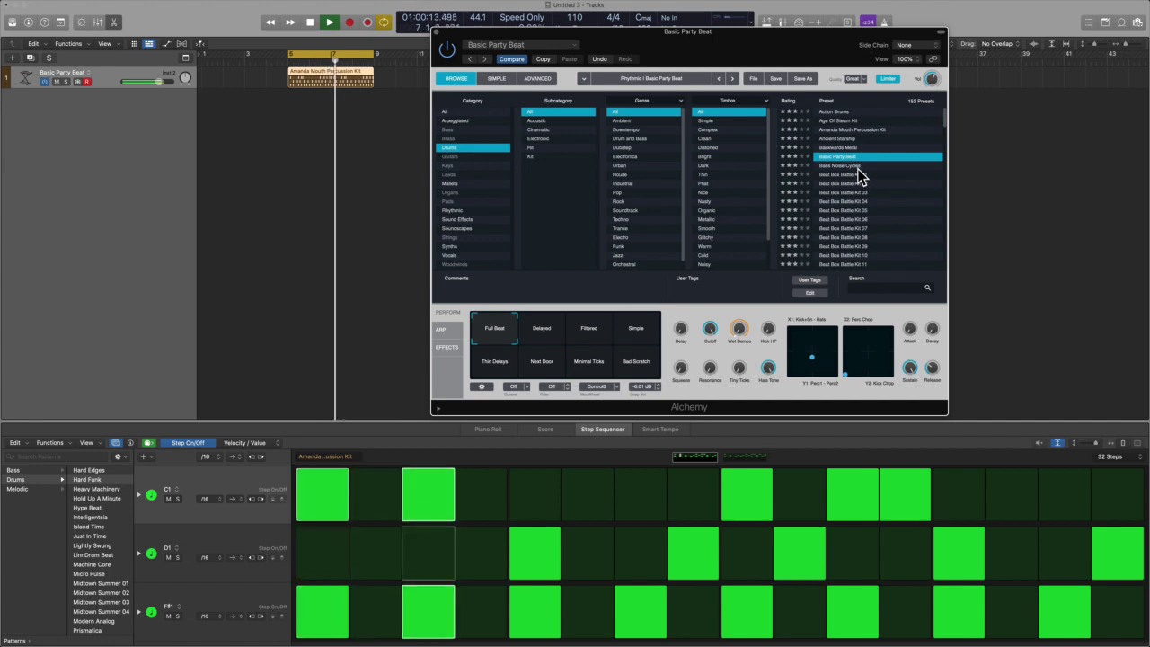
Switch to Bass Noise Cycles with the Heavy Machinery pattern, then stop playback
{"action": "left_click", "coordinate": [858, 167]}
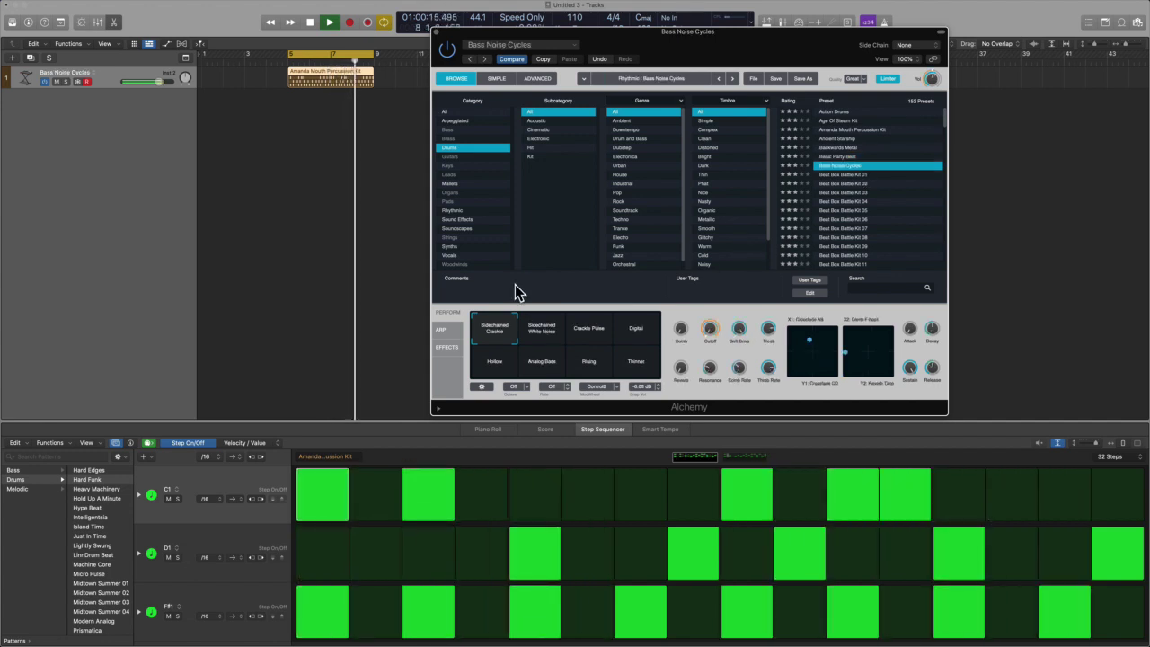
{"action": "left_click", "coordinate": [94, 489]}
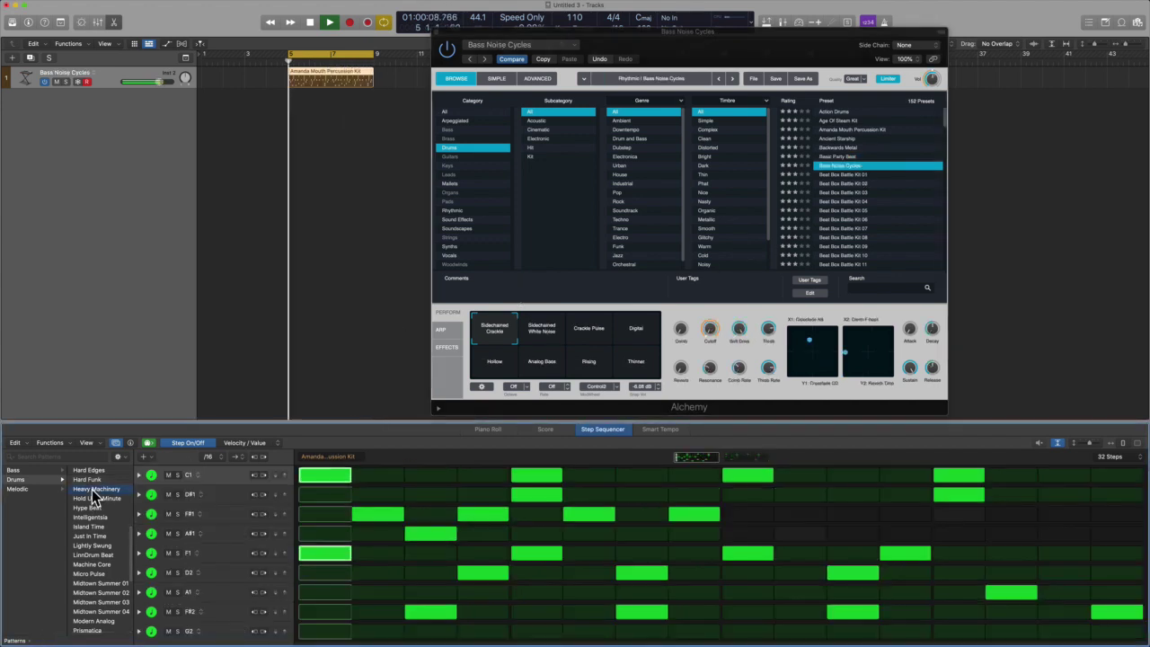
{"action": "key", "text": "space"}
{"action": "key", "text": "space"}
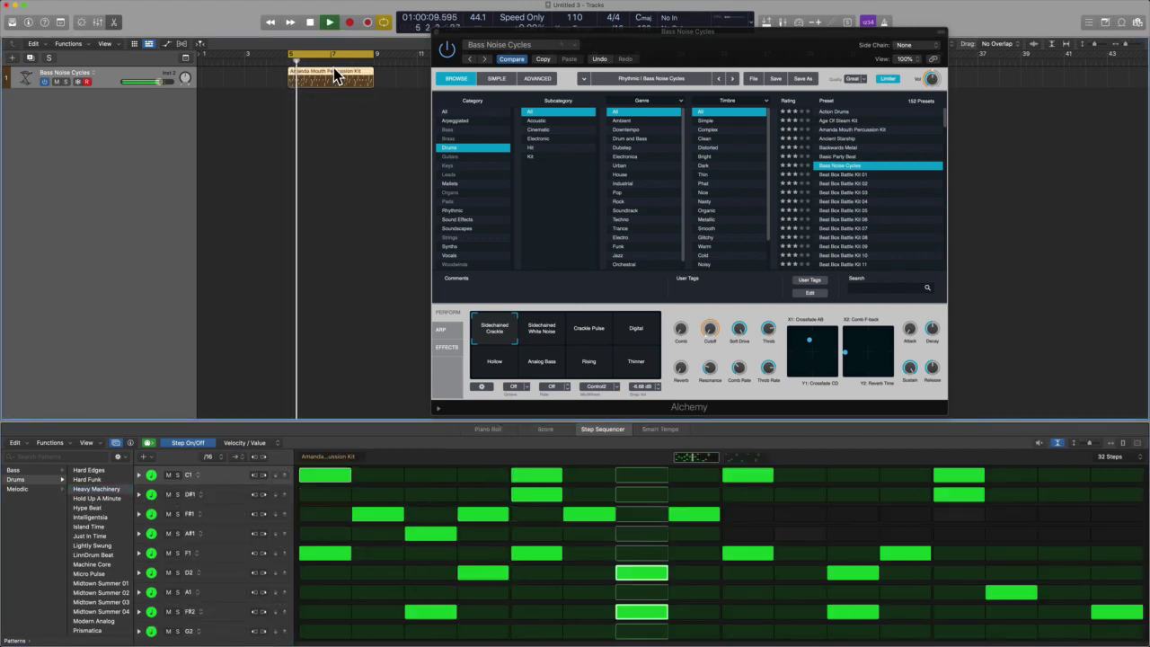
Audition Beat Box Battle Kit 01 and Beat Box Loops 03 over Hold Up A Minute and Hype Beat patterns
{"action": "left_click", "coordinate": [844, 175]}
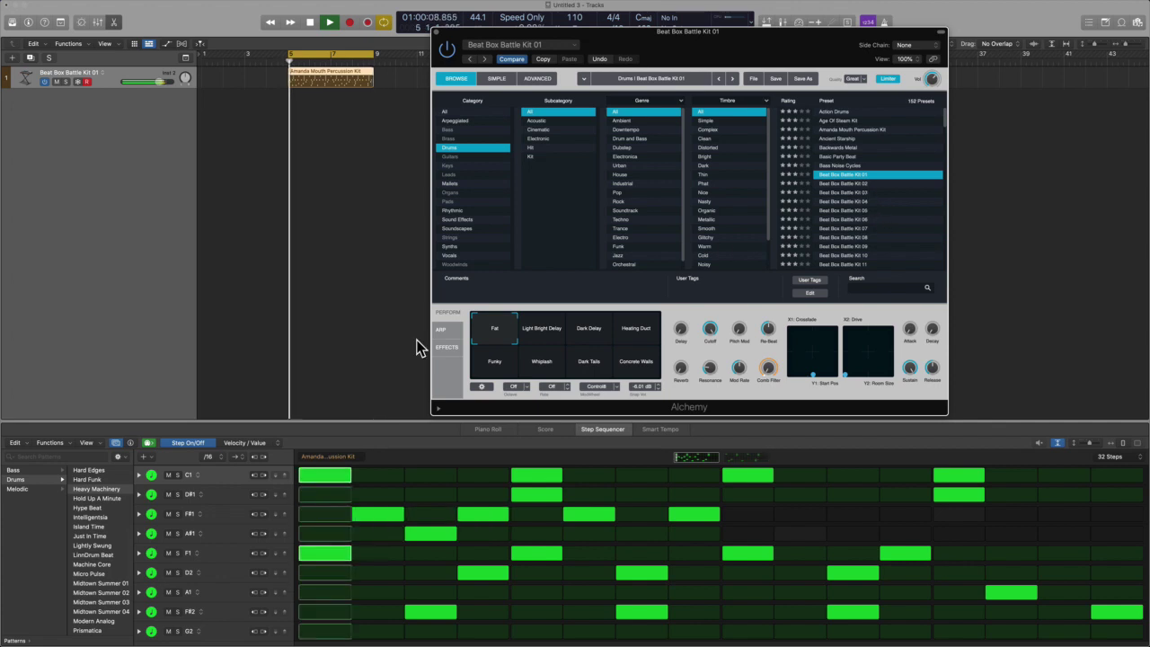
{"action": "left_click", "coordinate": [91, 498]}
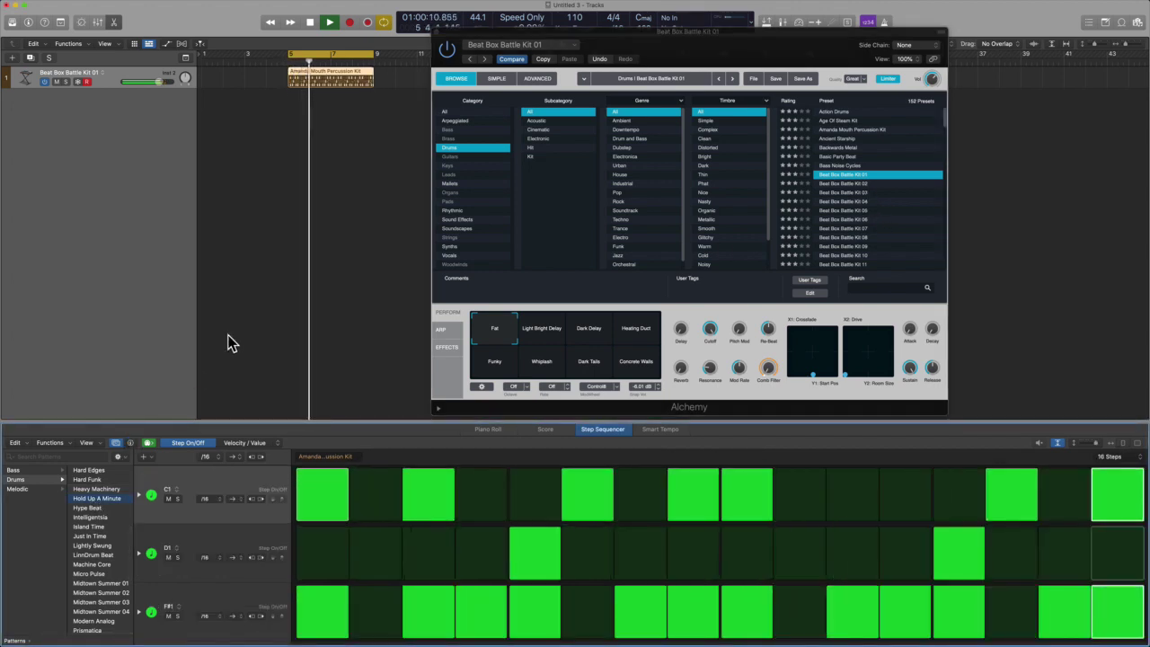
{"action": "left_click", "coordinate": [106, 508]}
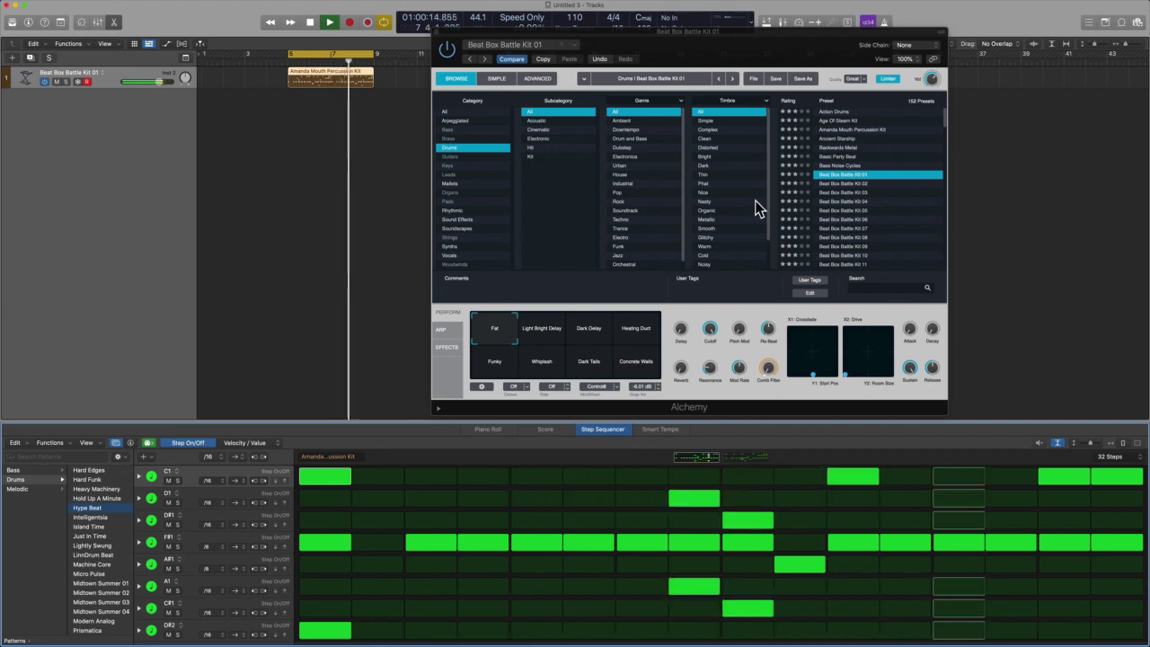
{"action": "scroll", "coordinate": [862, 191], "scroll_direction": "down", "scroll_amount": 4}
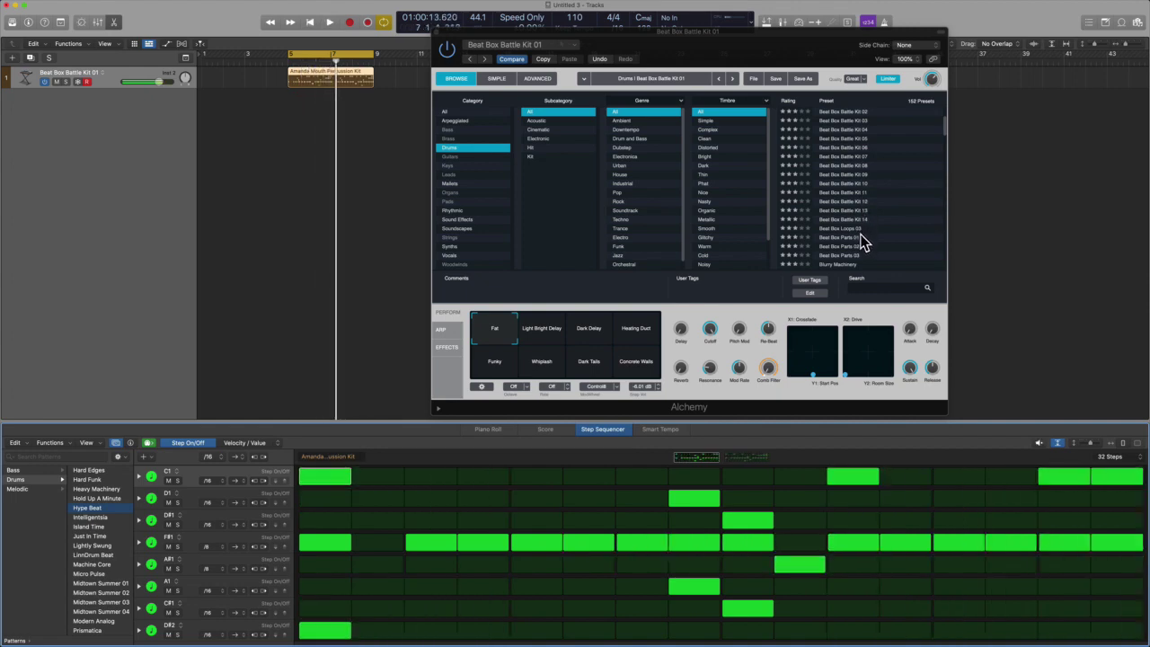
{"action": "left_click", "coordinate": [859, 230]}
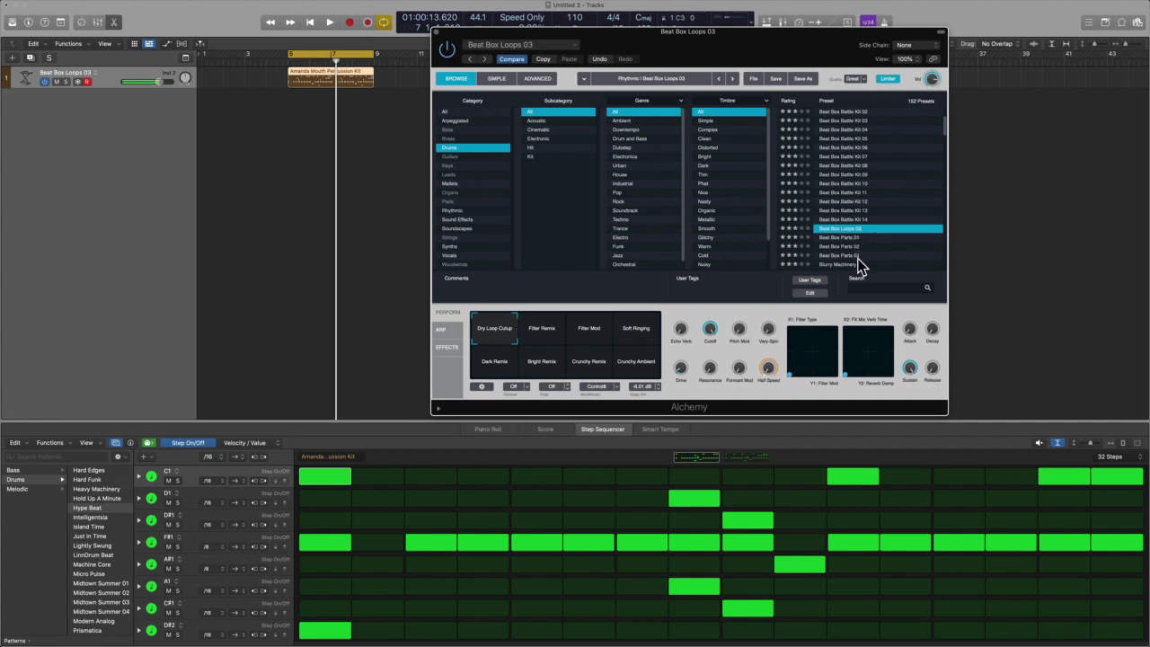
{"action": "scroll", "coordinate": [859, 257], "scroll_direction": "down", "scroll_amount": 3}
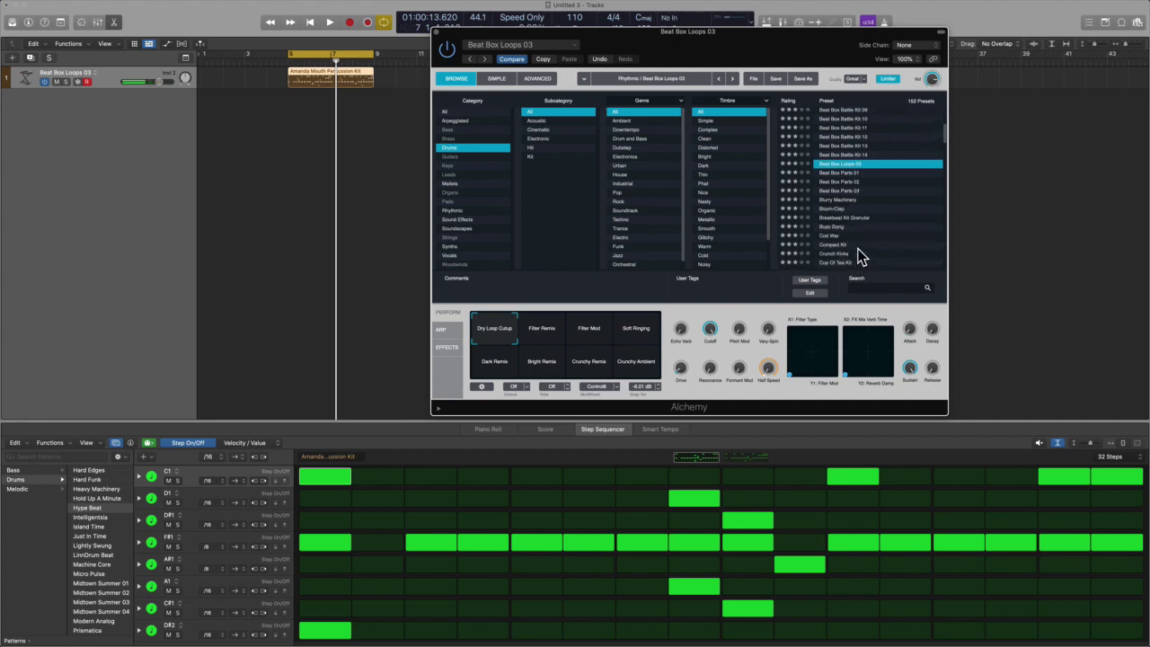
Audition Blurry Machinery and Boom-Clap, switch the pattern to Intelligentsia, then stop playback
{"action": "left_click", "coordinate": [857, 199]}
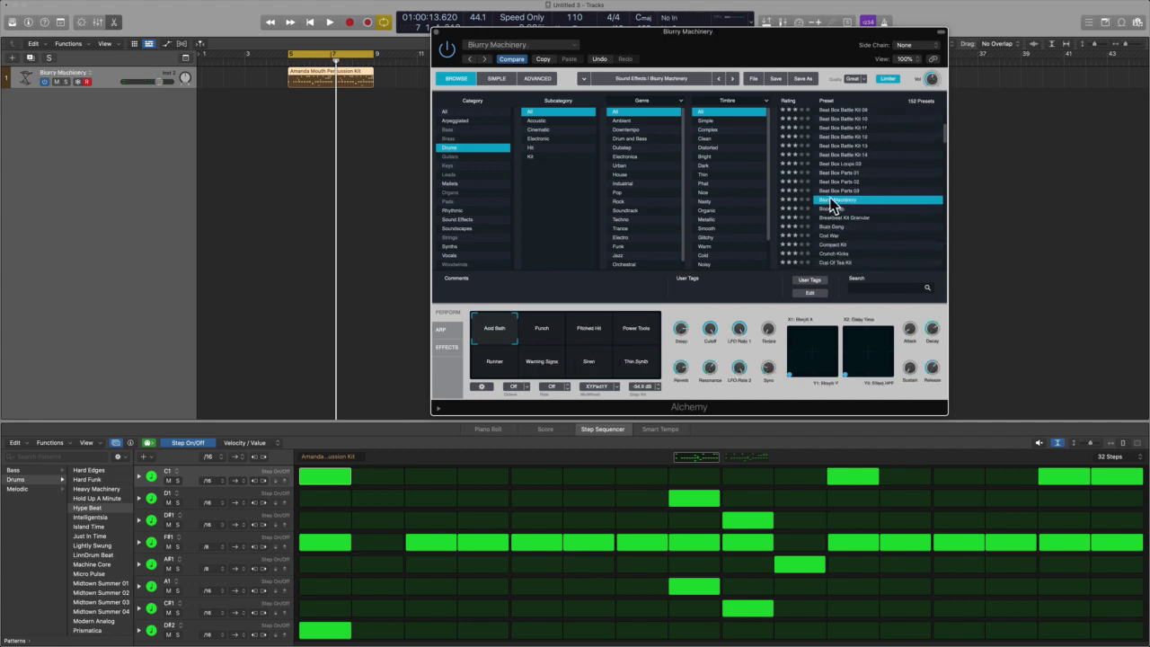
{"action": "left_click", "coordinate": [273, 179]}
{"action": "key", "text": "space"}
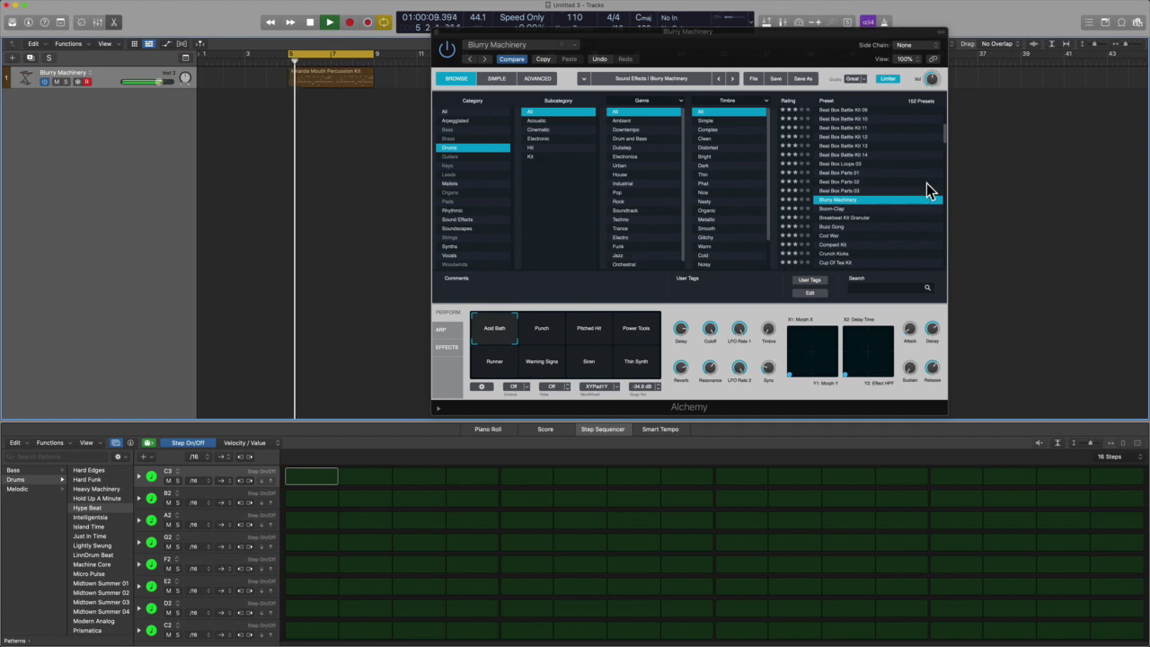
{"action": "left_click", "coordinate": [878, 208]}
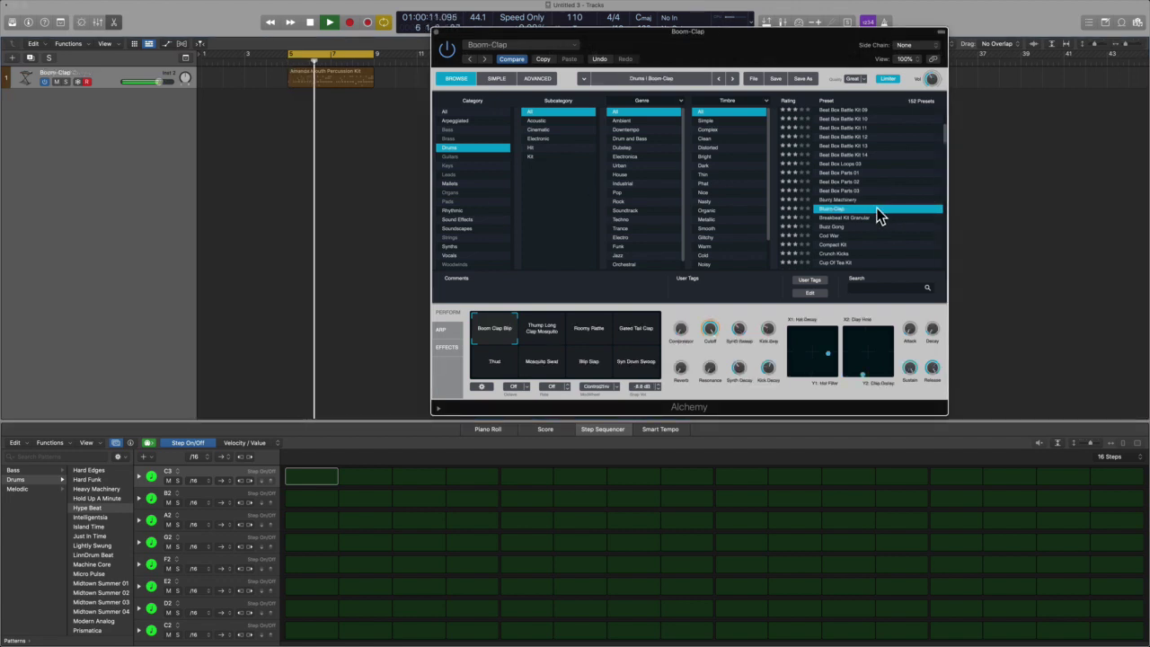
{"action": "left_click", "coordinate": [351, 83]}
{"action": "left_click", "coordinate": [88, 519]}
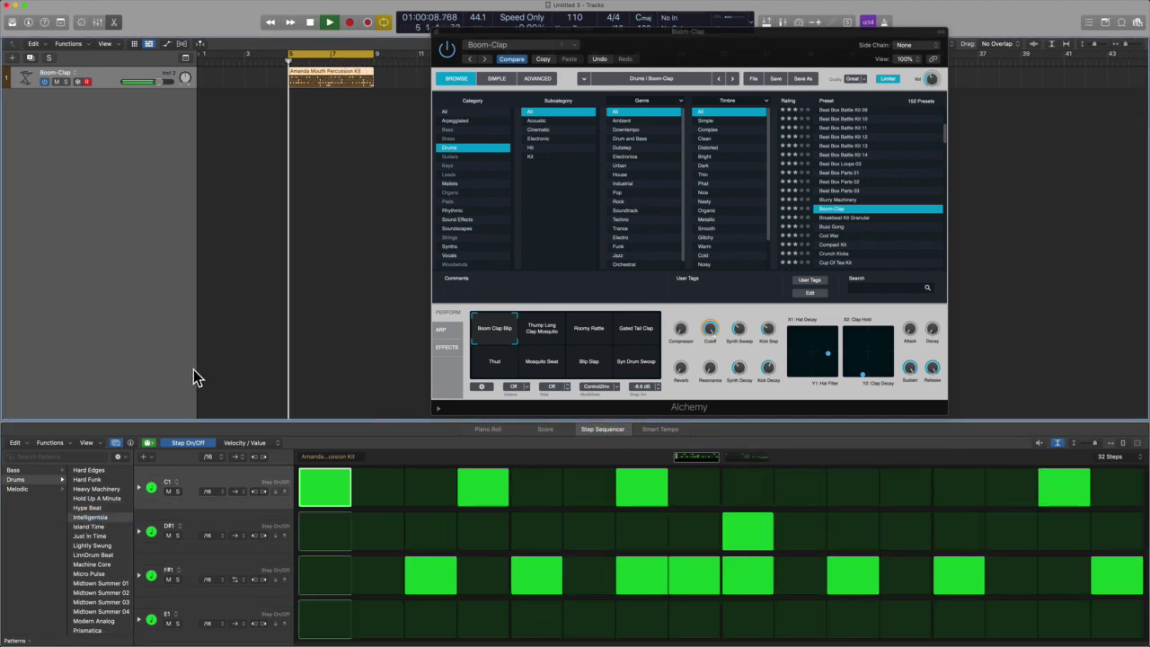
{"action": "key", "text": "space"}
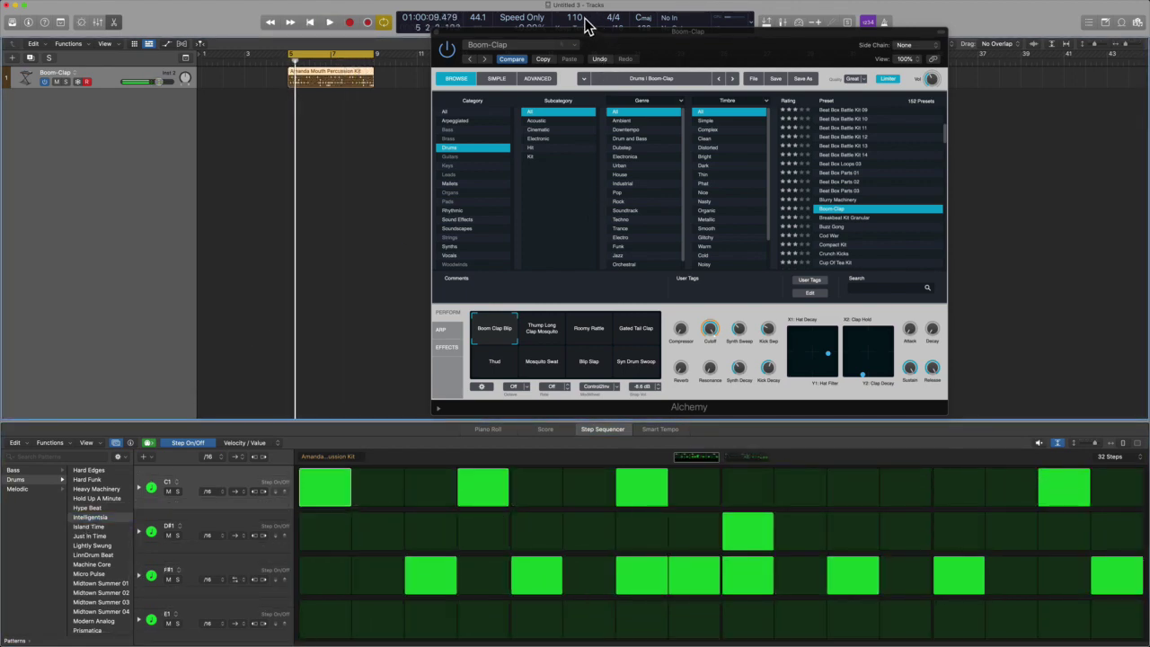
Set the tempo to 90 BPM, audition Breakbeat Kit Granular and Buzz Gong, then Cod War over Island Time
{"action": "double_click", "coordinate": [579, 18]}
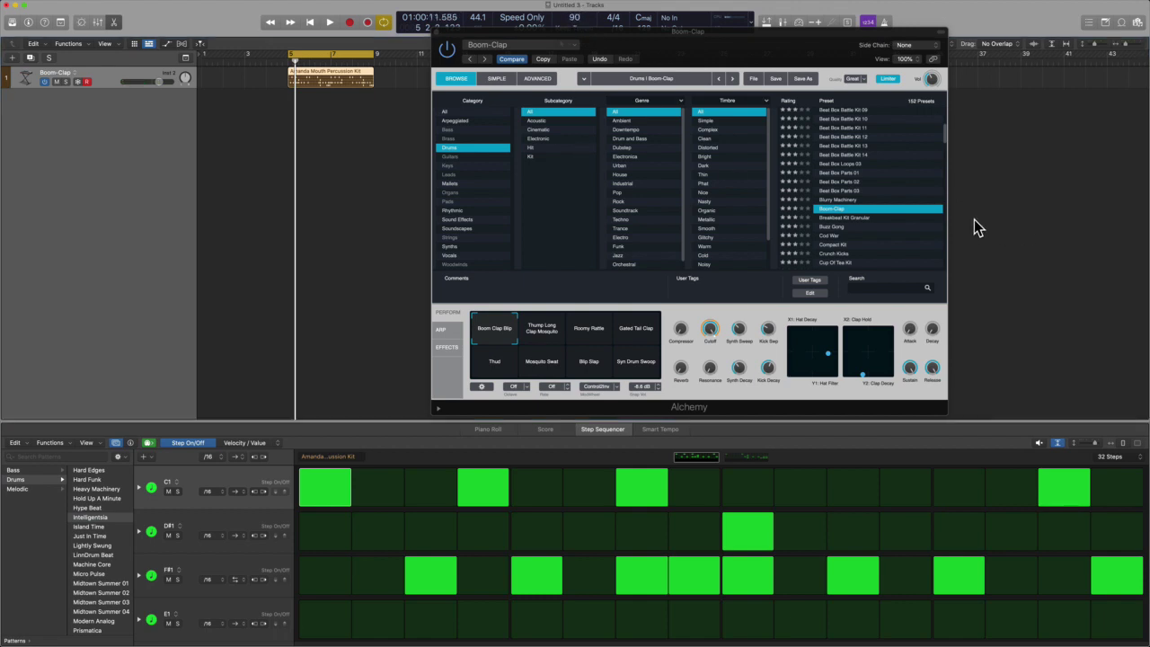
{"action": "key", "text": "space"}
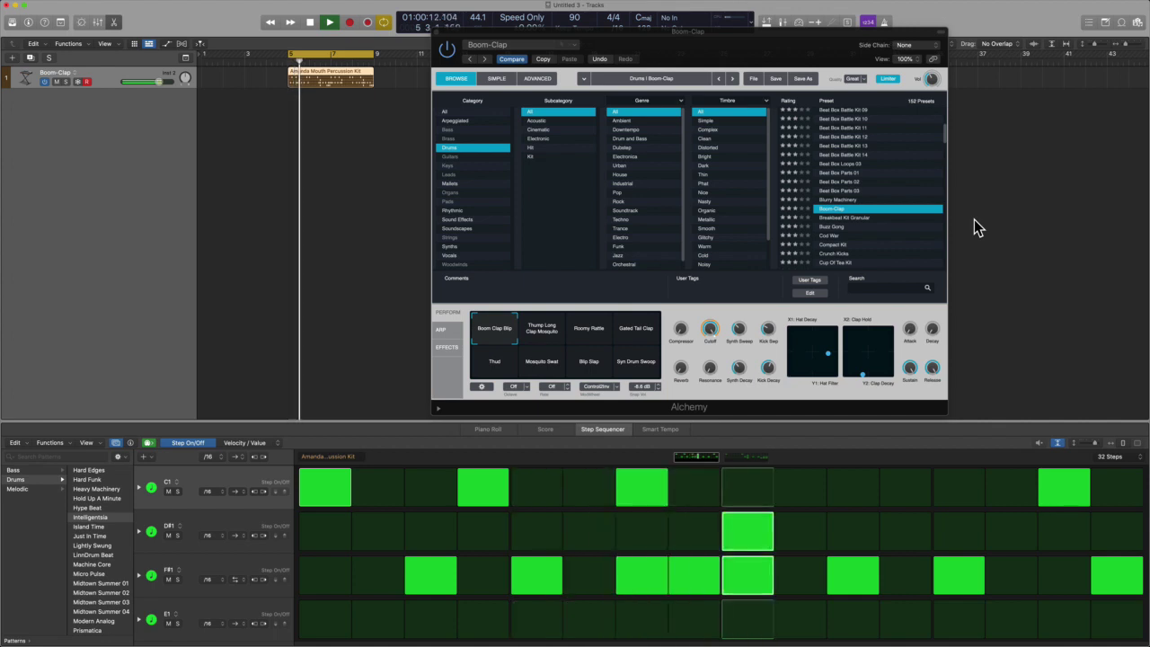
{"action": "left_click", "coordinate": [885, 218]}
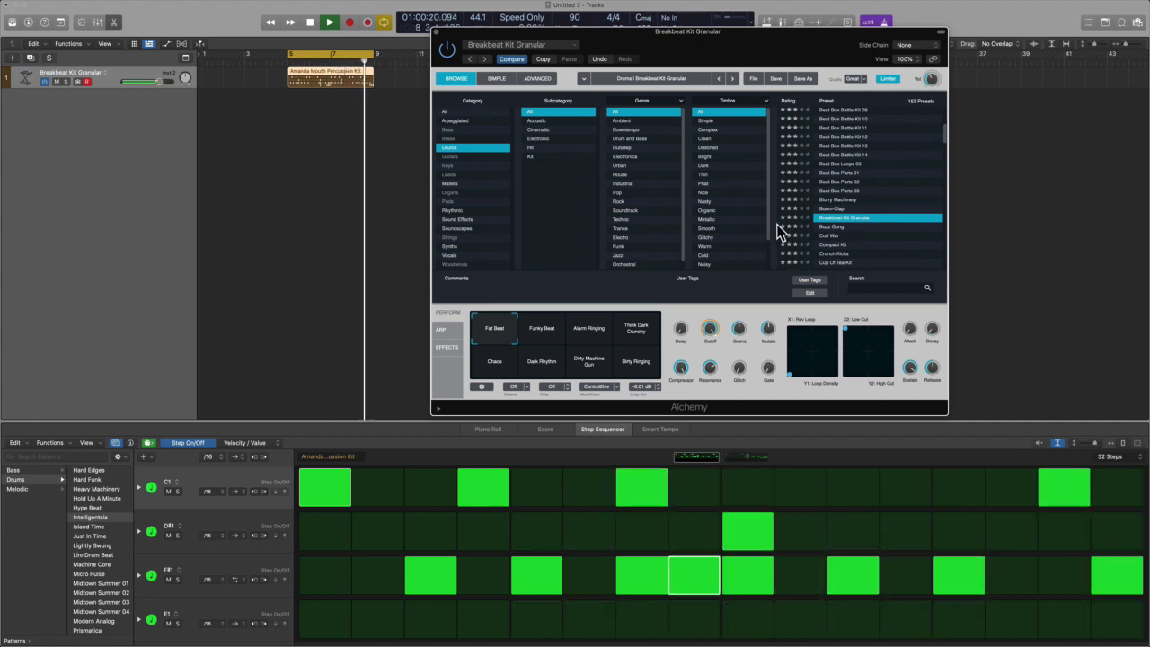
{"action": "left_click", "coordinate": [845, 226]}
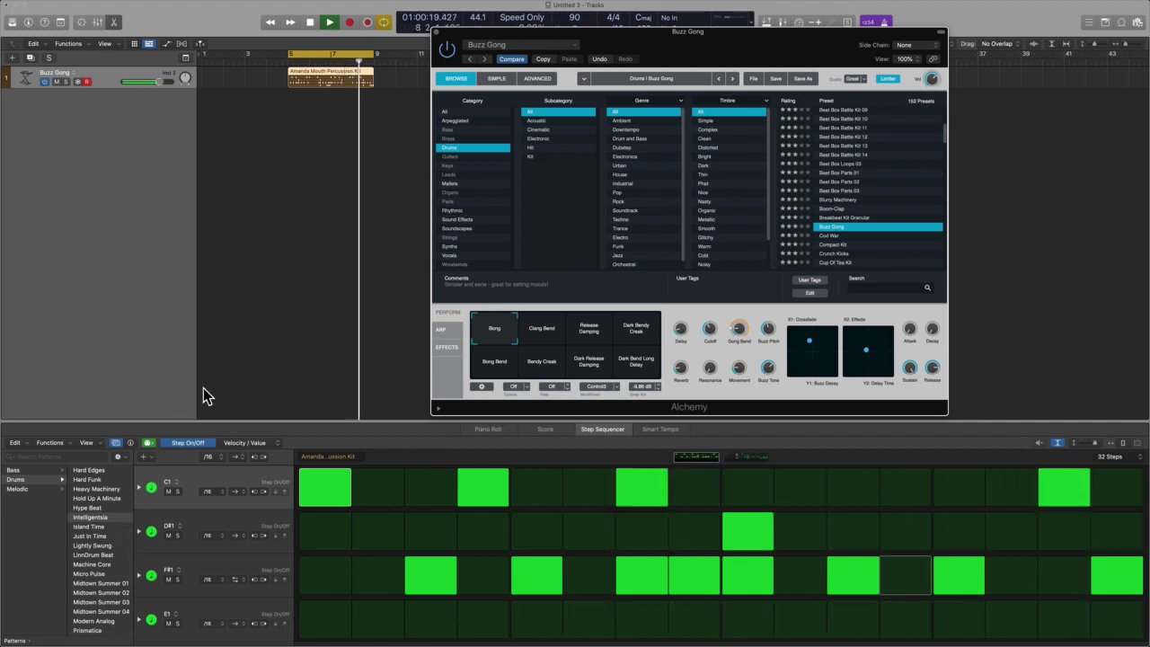
{"action": "left_click", "coordinate": [115, 526]}
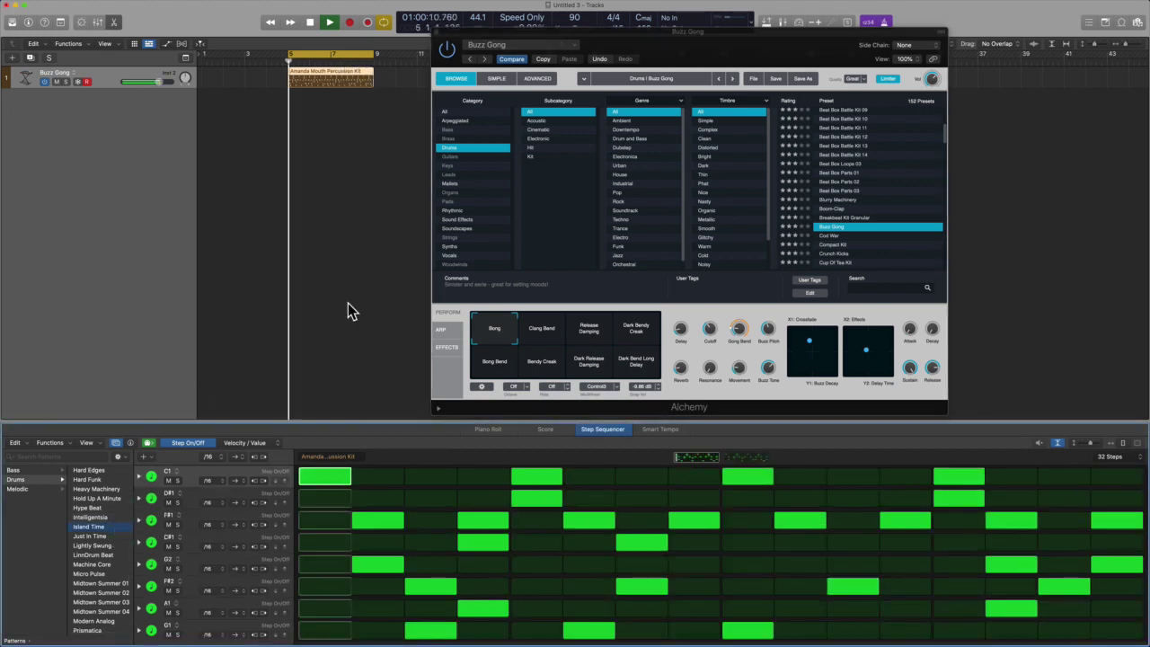
{"action": "left_click", "coordinate": [888, 236]}
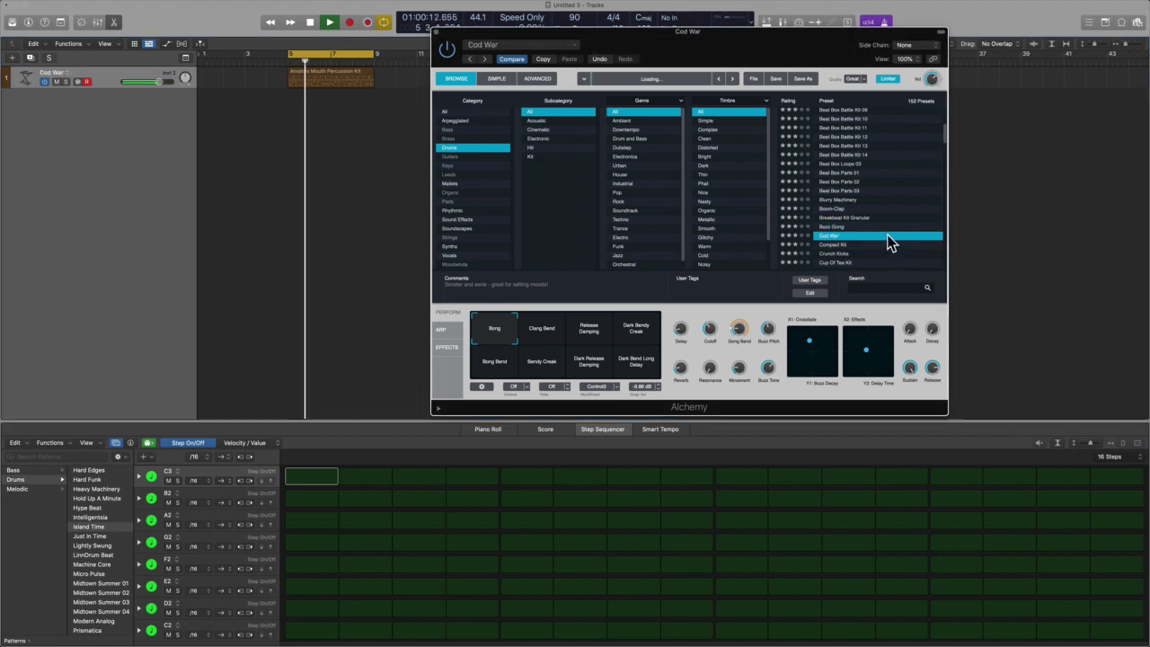
{"action": "left_click", "coordinate": [346, 80]}
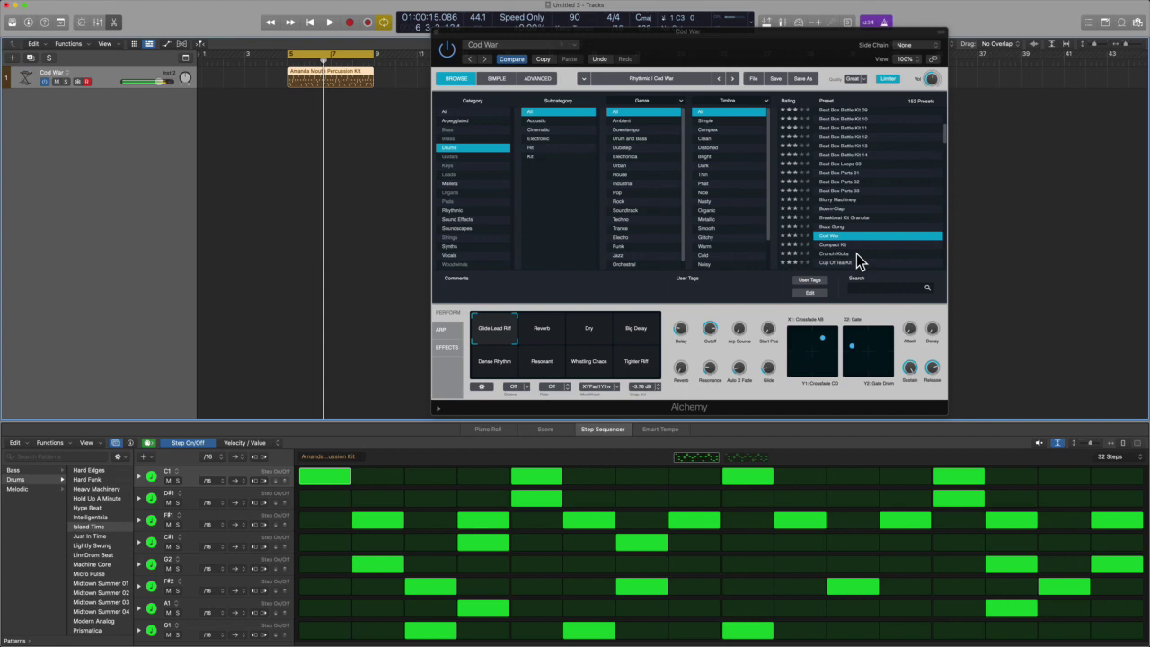
{"action": "left_click", "coordinate": [549, 332]}
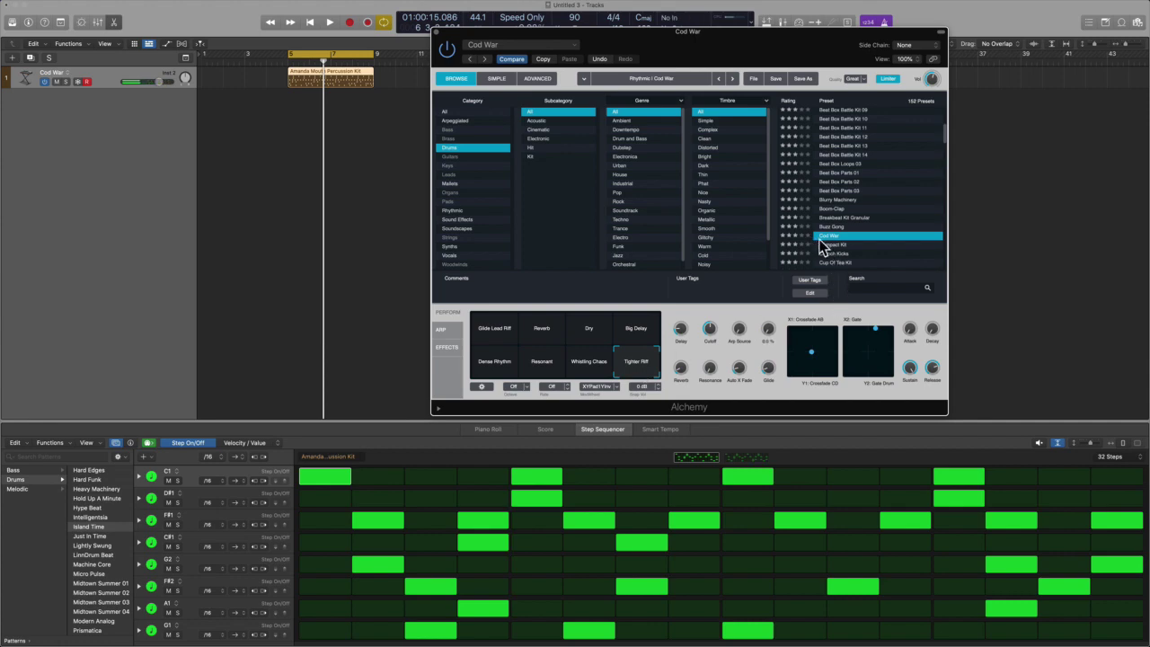
Rate Cod War five stars and tag it with a new 'Vocal Fill' user tag
{"action": "left_click", "coordinate": [808, 236]}
{"action": "left_click", "coordinate": [824, 284]}
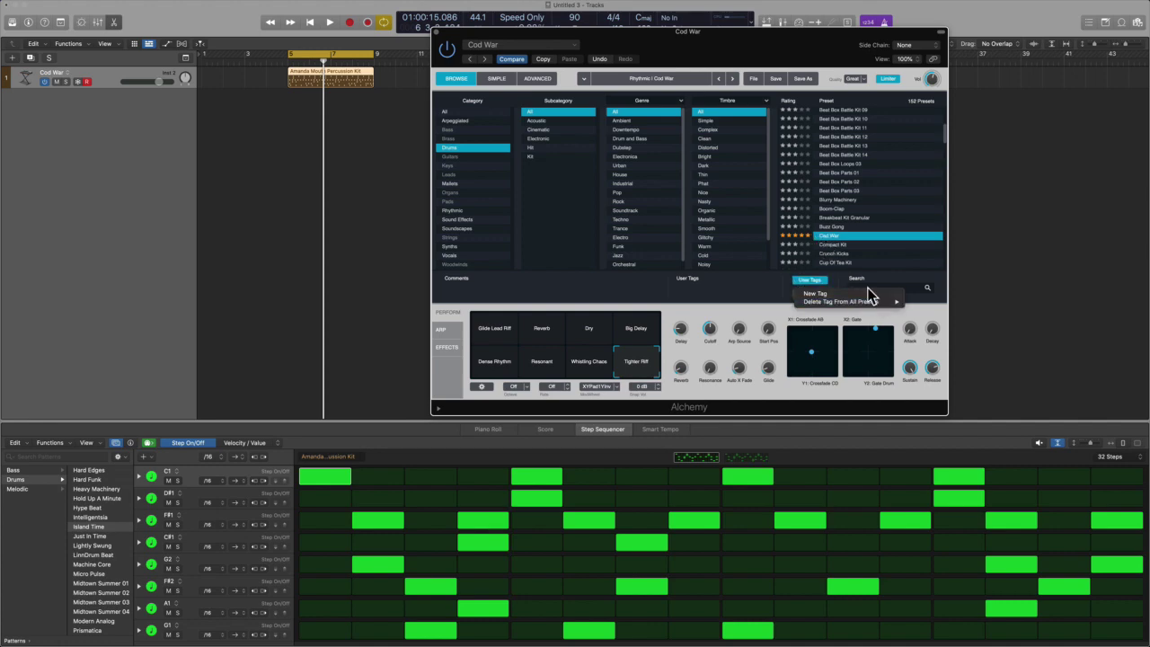
{"action": "left_click", "coordinate": [867, 293]}
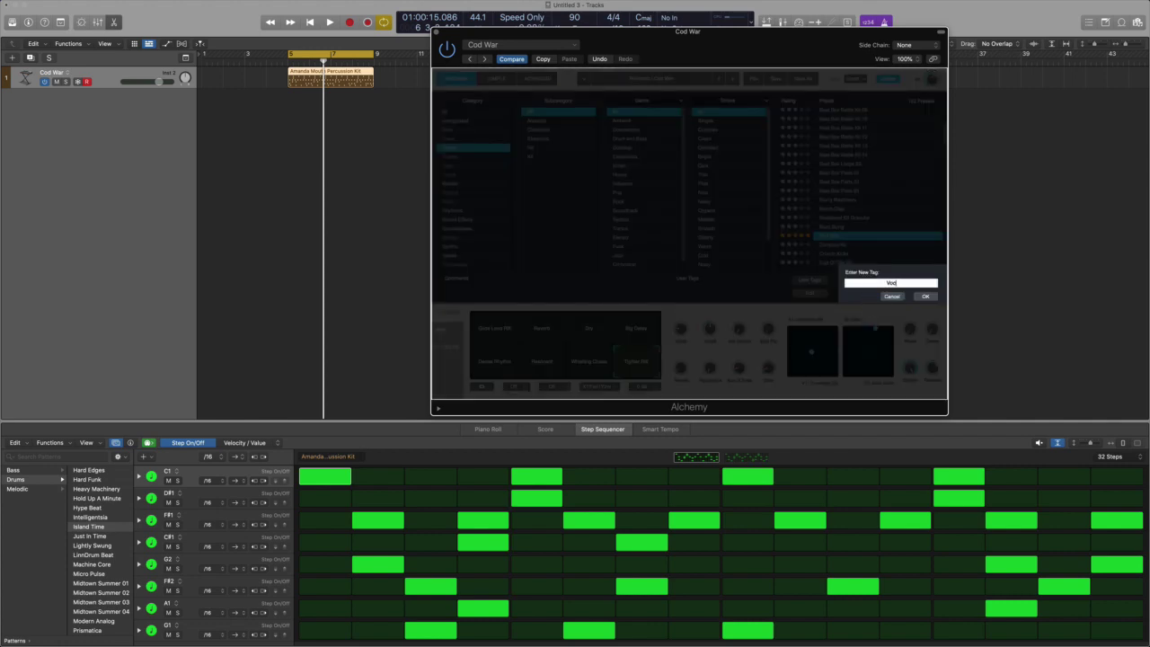
{"action": "key", "text": "Return"}
{"action": "scroll", "coordinate": [870, 227], "scroll_direction": "down", "scroll_amount": 15}
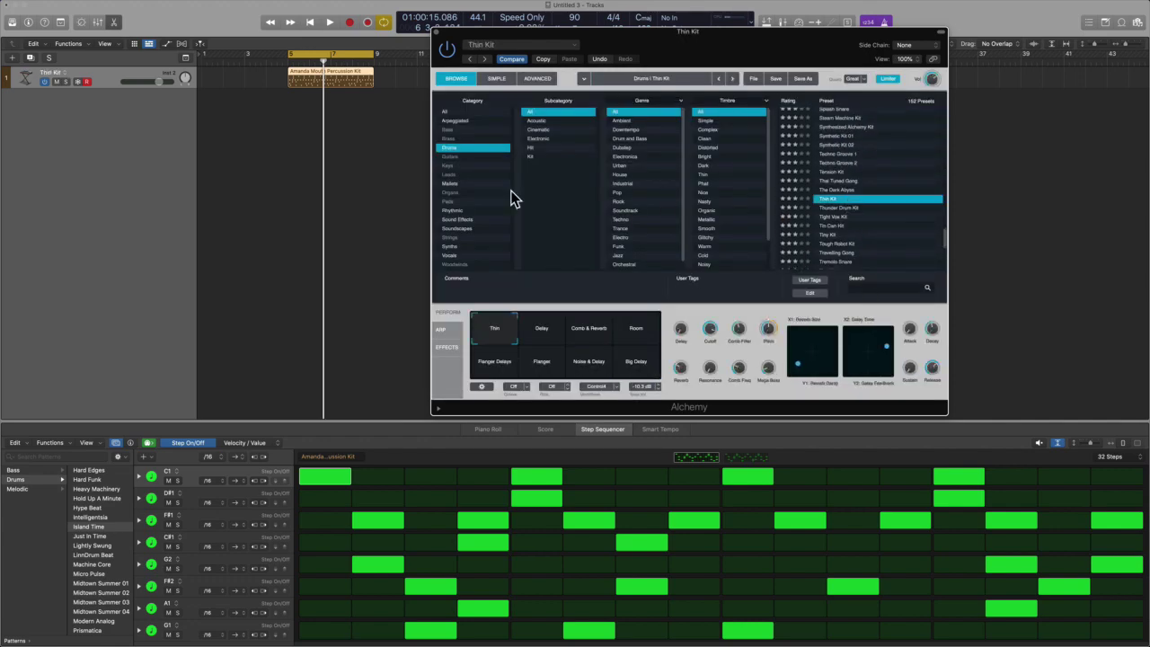
Play the region and compare the Just In Time and Lightly Swung patterns, keeping Just In Time
{"action": "left_click", "coordinate": [382, 187]}
{"action": "key", "text": "space"}
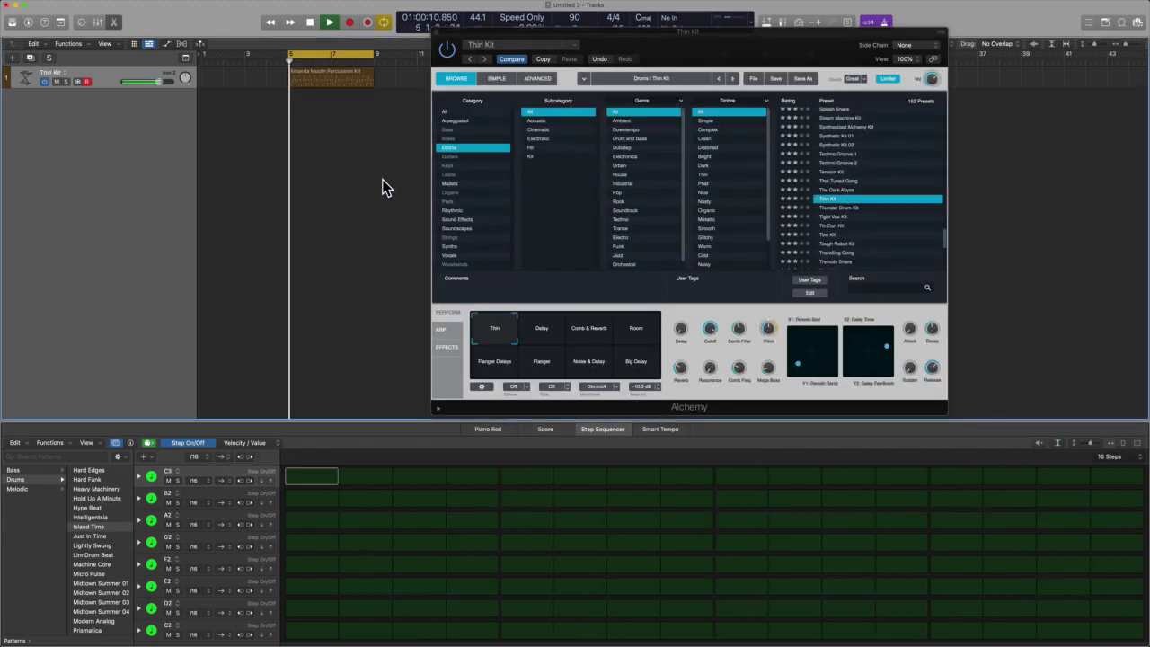
{"action": "left_click", "coordinate": [325, 76]}
{"action": "left_click", "coordinate": [100, 536]}
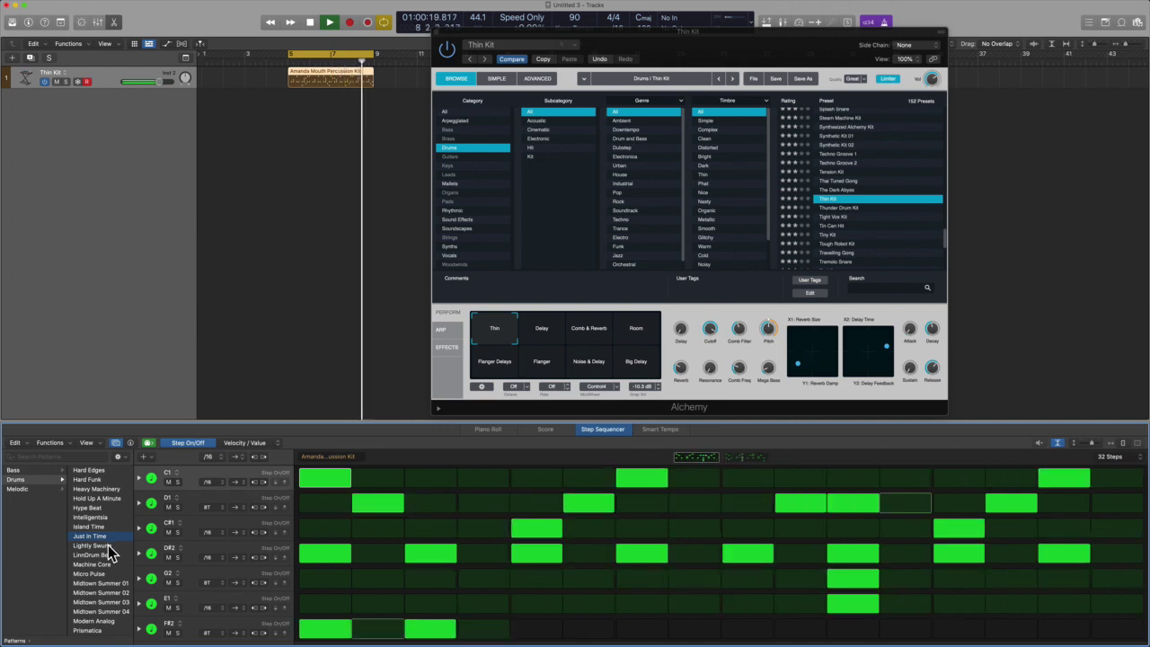
{"action": "left_click", "coordinate": [109, 548]}
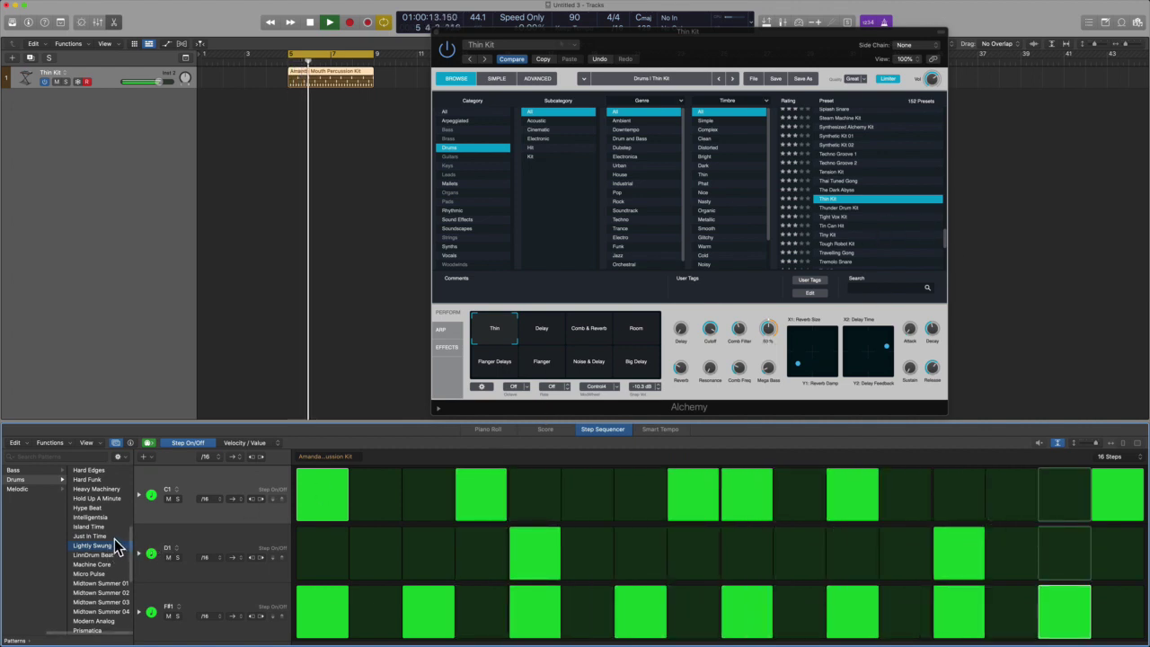
{"action": "left_click", "coordinate": [90, 536]}
Audition Thunder Drum Kit, Tight Vox Kit, Tin Can Hit, Tiny Kit and Travelling Gong presets
{"action": "left_click", "coordinate": [874, 207]}
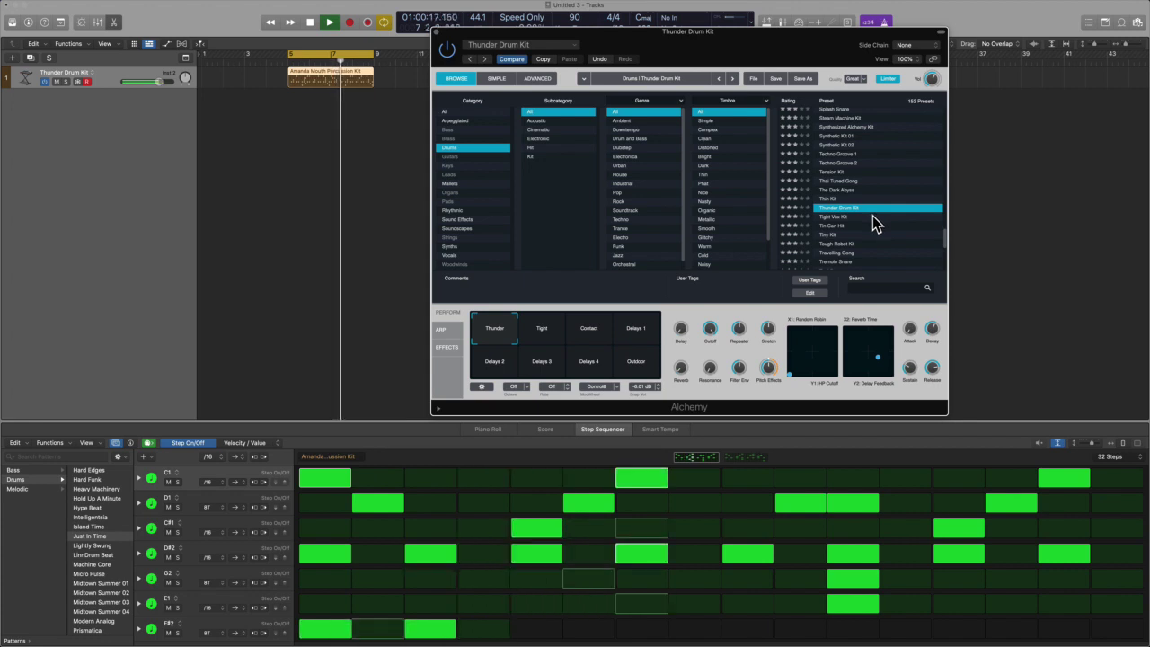
{"action": "left_click", "coordinate": [874, 218]}
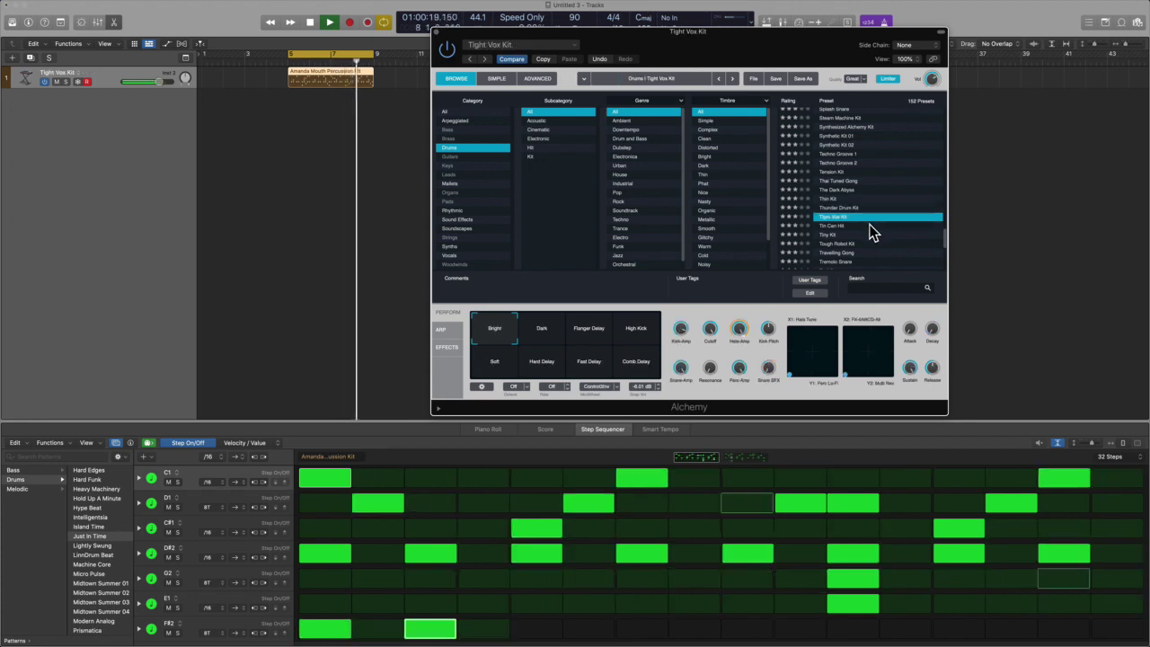
{"action": "left_click", "coordinate": [871, 226]}
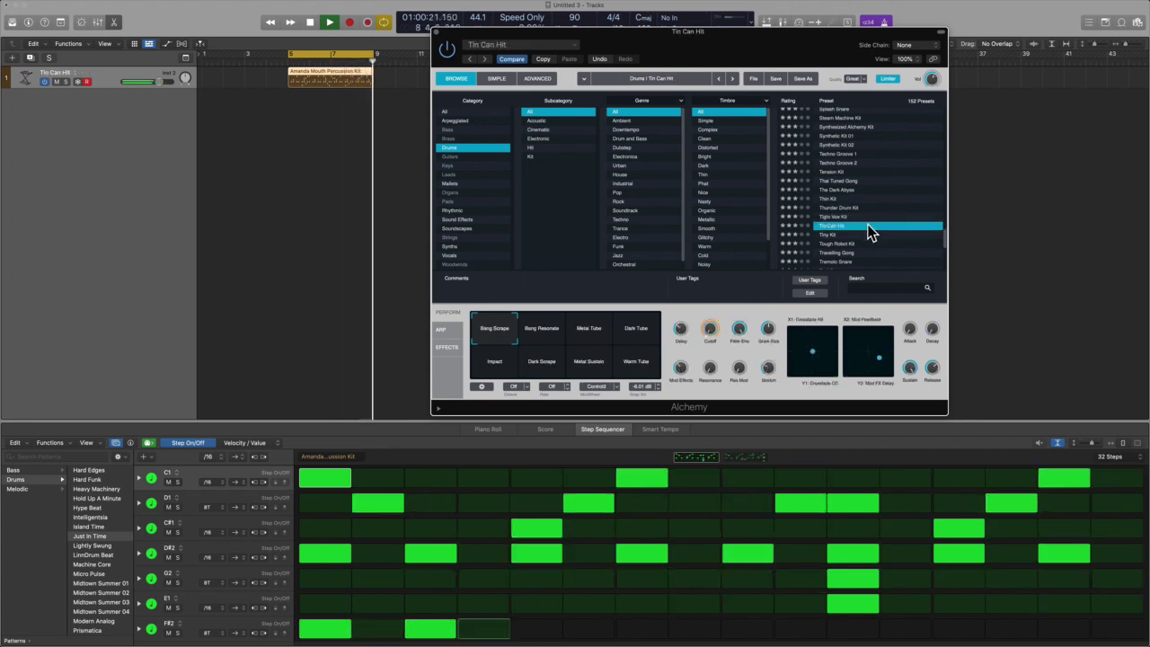
{"action": "left_click", "coordinate": [863, 235]}
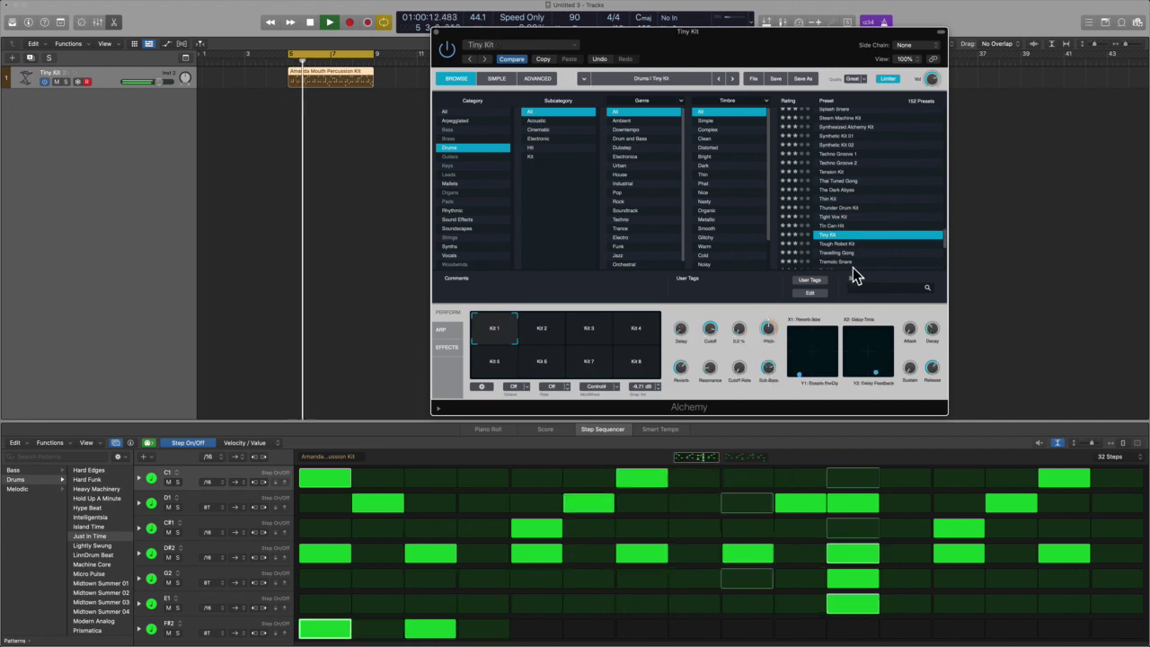
{"action": "scroll", "coordinate": [853, 268], "scroll_direction": "down", "scroll_amount": 5}
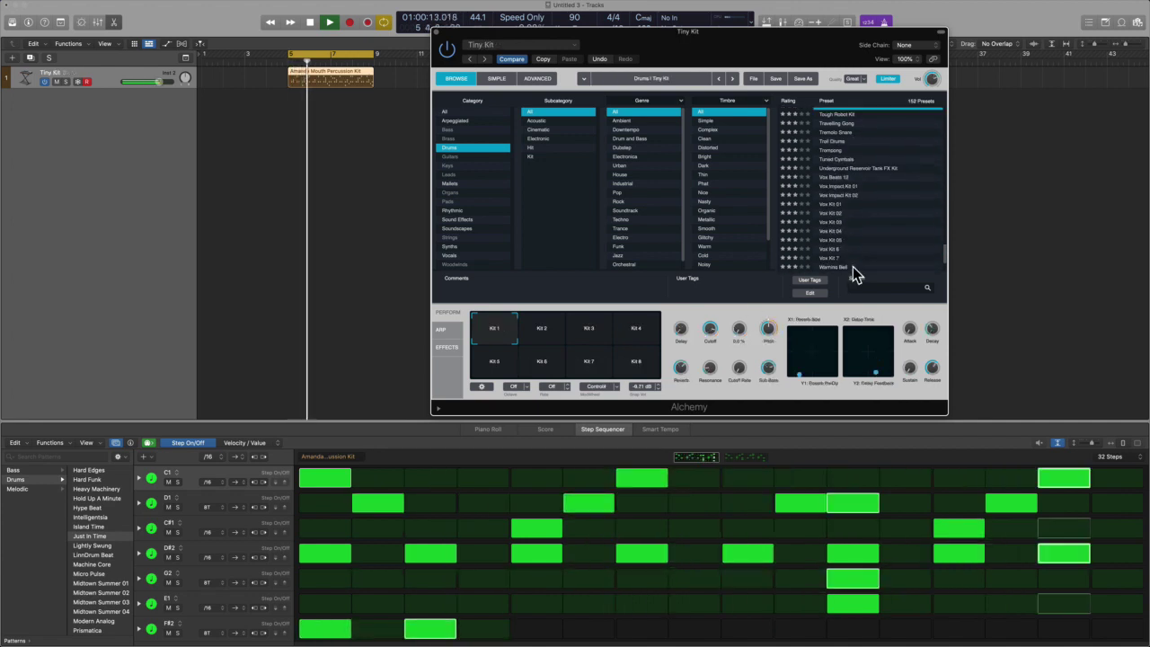
{"action": "left_click", "coordinate": [851, 124]}
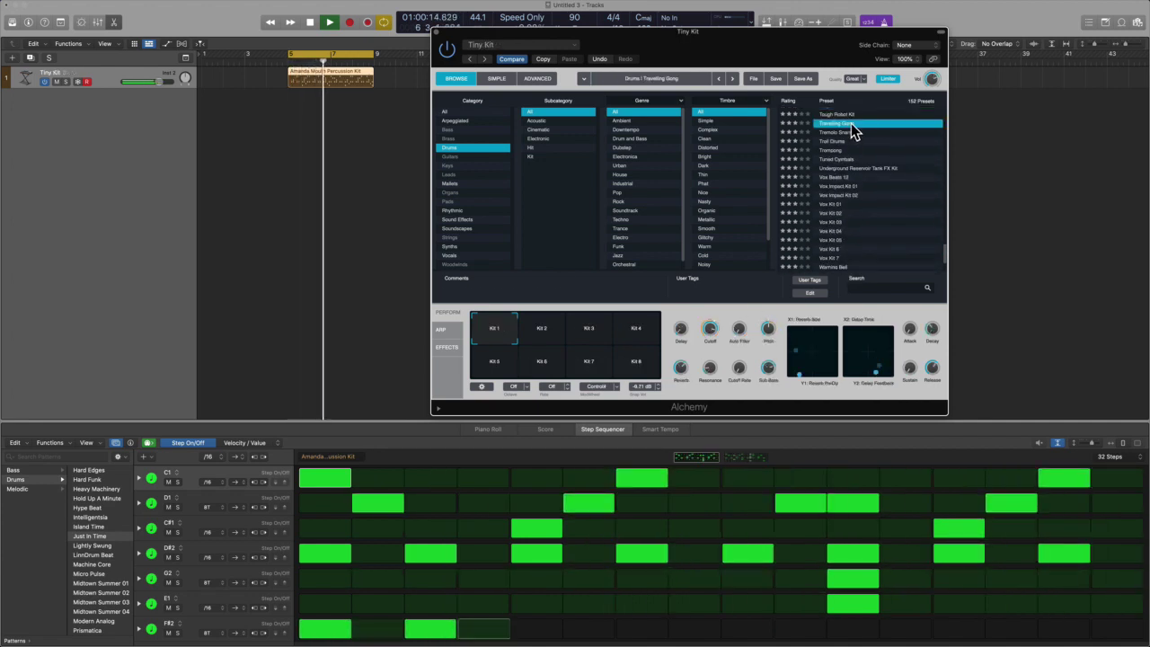
Apply Lightly Swung, load Vox Impact Kit 02, then switch the pattern to LinnDrum Beat
{"action": "left_click", "coordinate": [111, 548]}
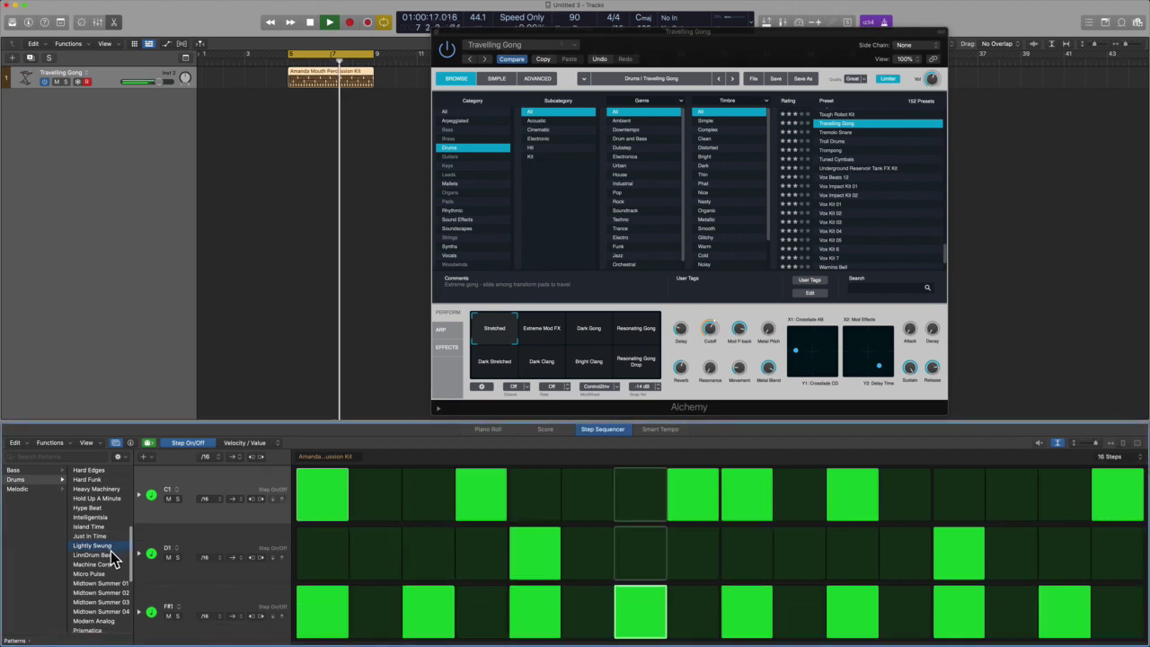
{"action": "left_click", "coordinate": [855, 196]}
{"action": "scroll", "coordinate": [856, 199], "scroll_direction": "down", "scroll_amount": 1}
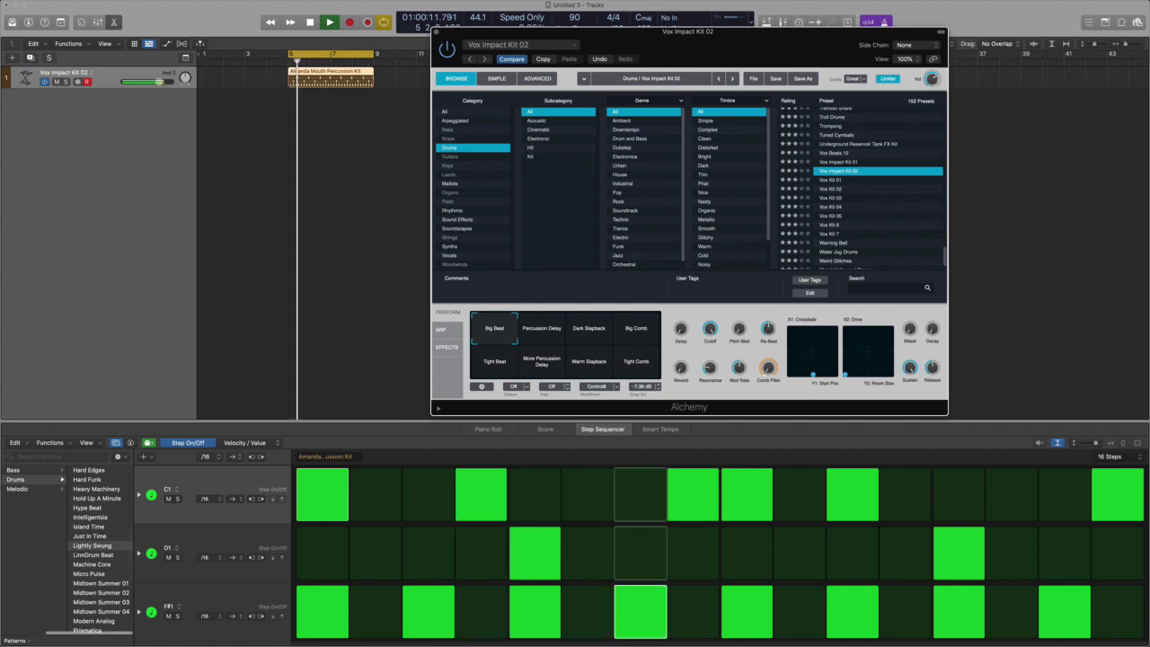
{"action": "left_click", "coordinate": [93, 555]}
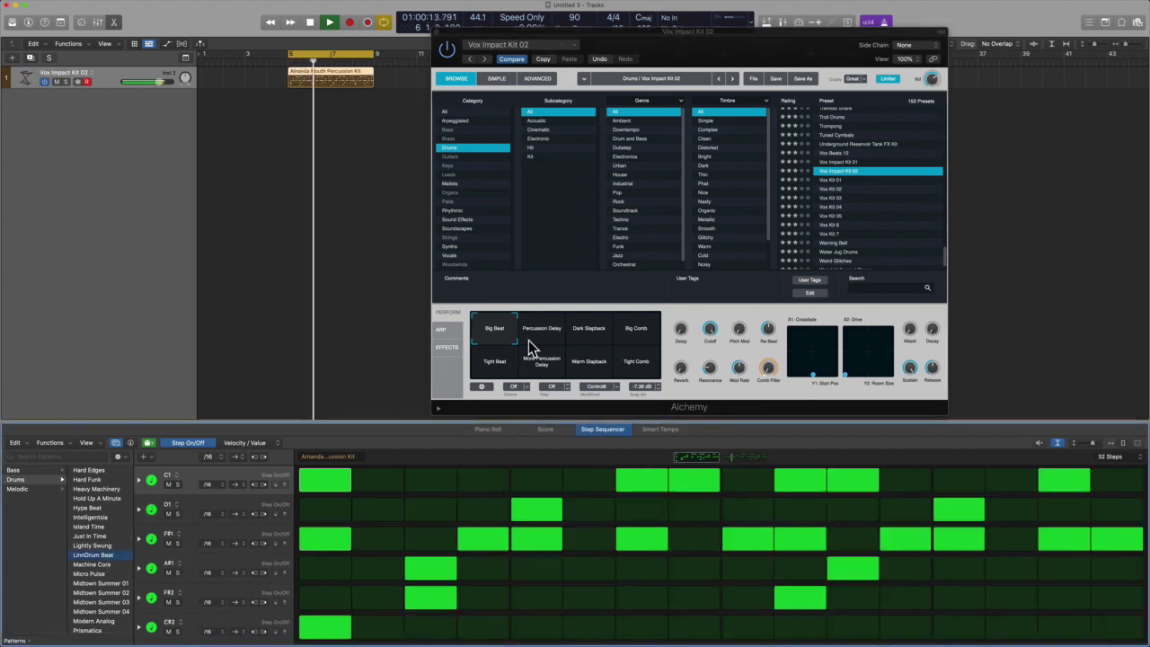
{"action": "scroll", "coordinate": [835, 241], "scroll_direction": "down", "scroll_amount": 3}
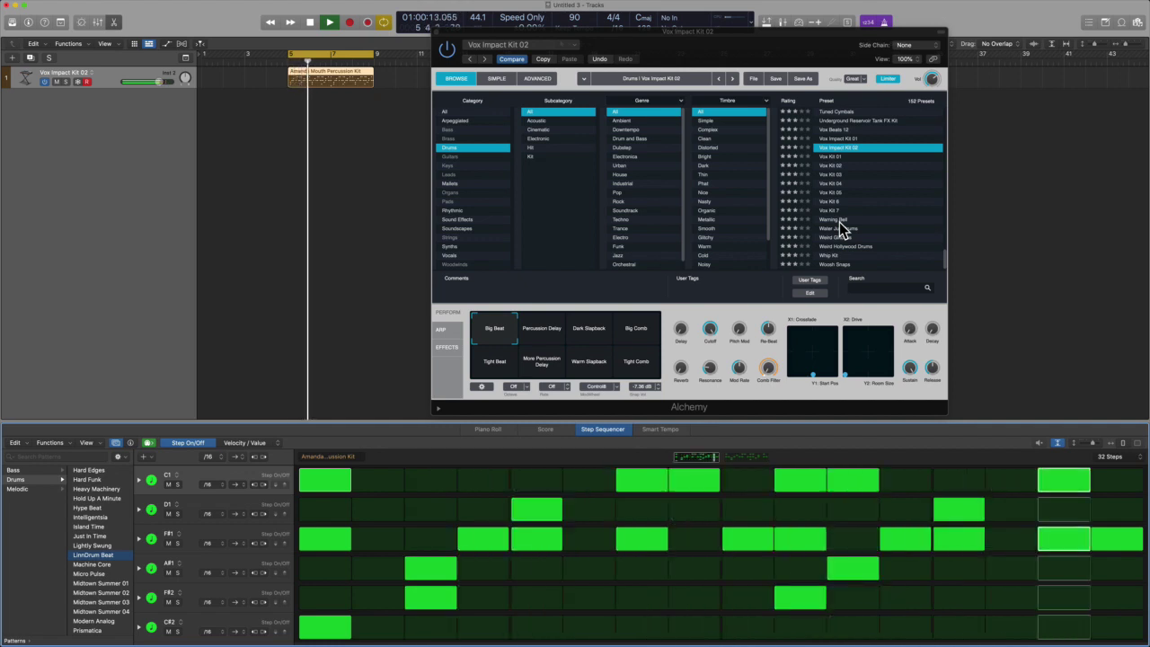
Audition Warning Bell and Water Jug Drums with Machine Core, morphing the pads from Drums 2 toward Breakup
{"action": "left_click", "coordinate": [839, 220]}
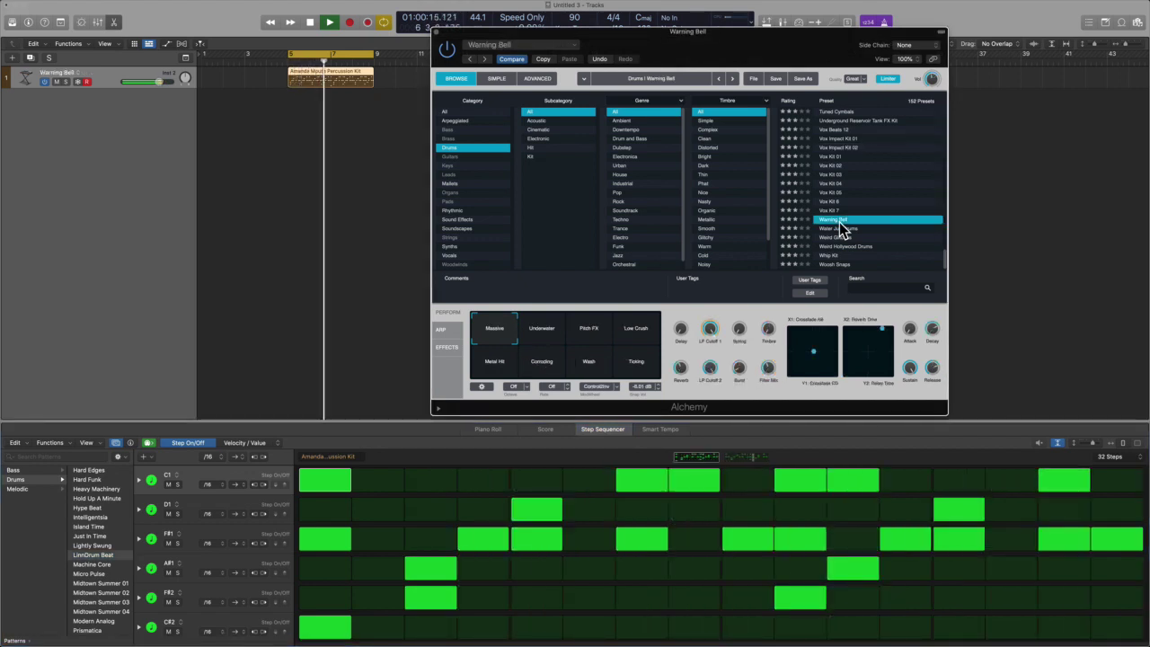
{"action": "left_click", "coordinate": [112, 565]}
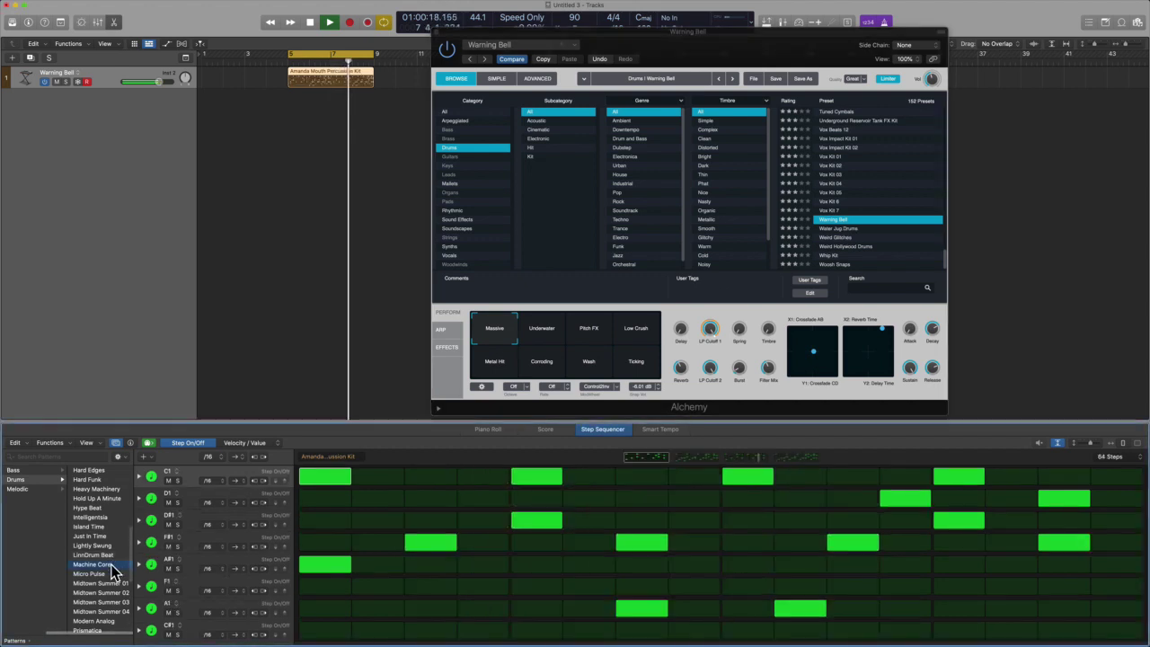
{"action": "left_click", "coordinate": [860, 230]}
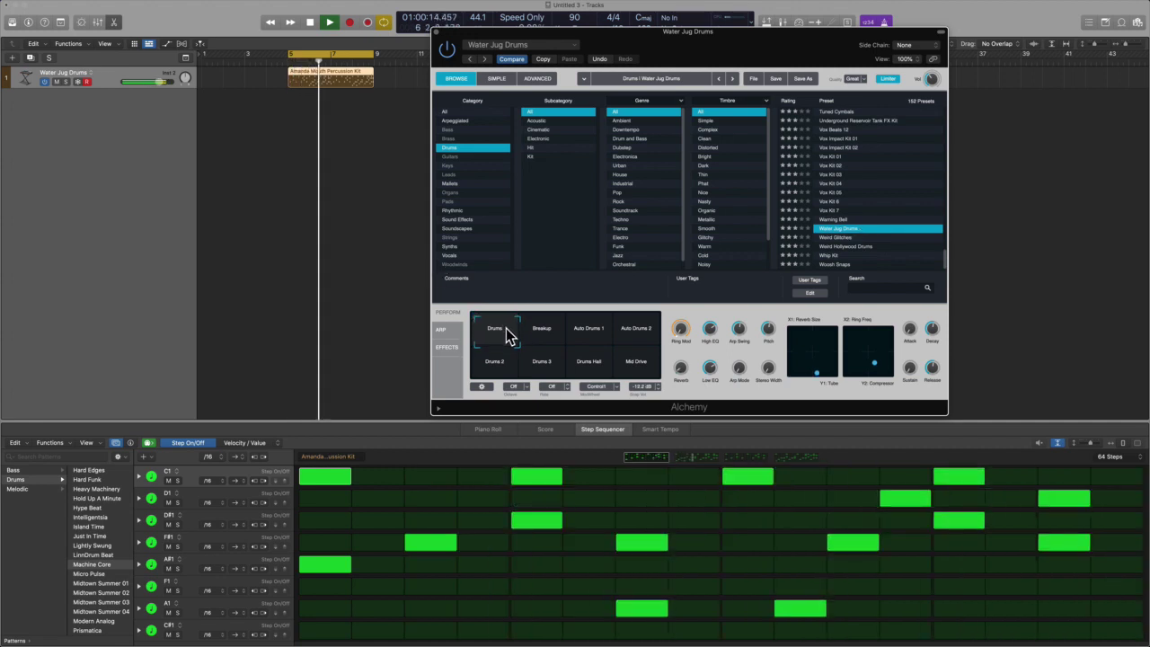
{"action": "left_click_drag", "start_coordinate": [506, 357], "coordinate": [509, 362]}
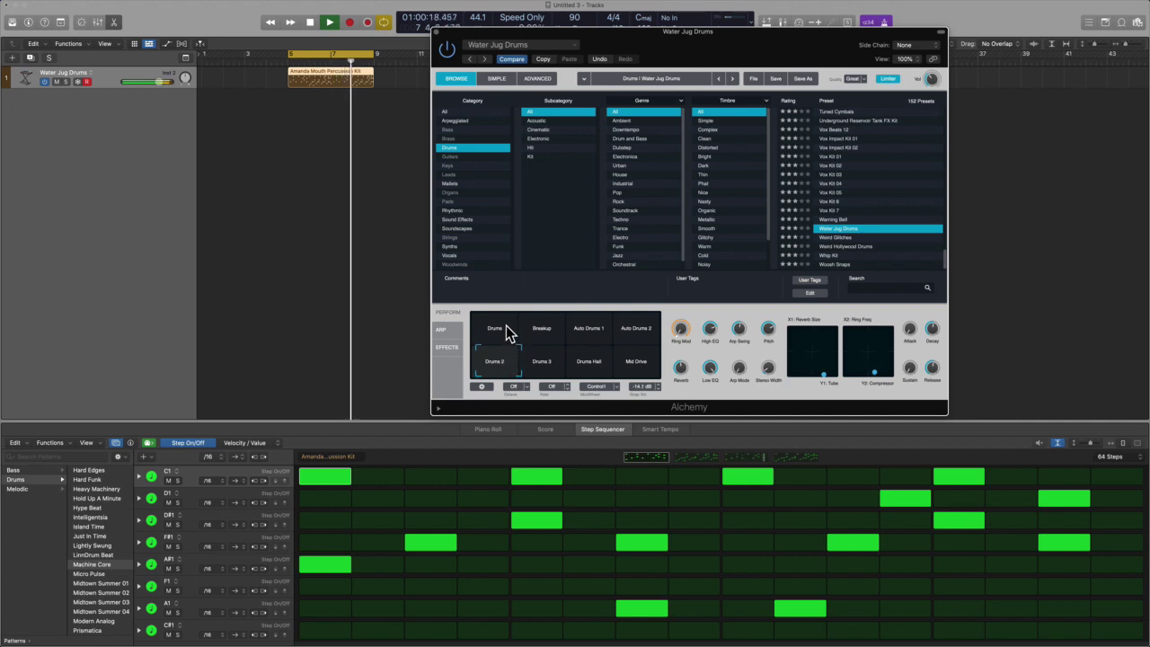
{"action": "left_click_drag", "start_coordinate": [490, 359], "coordinate": [475, 319]}
{"action": "left_click", "coordinate": [396, 300]}
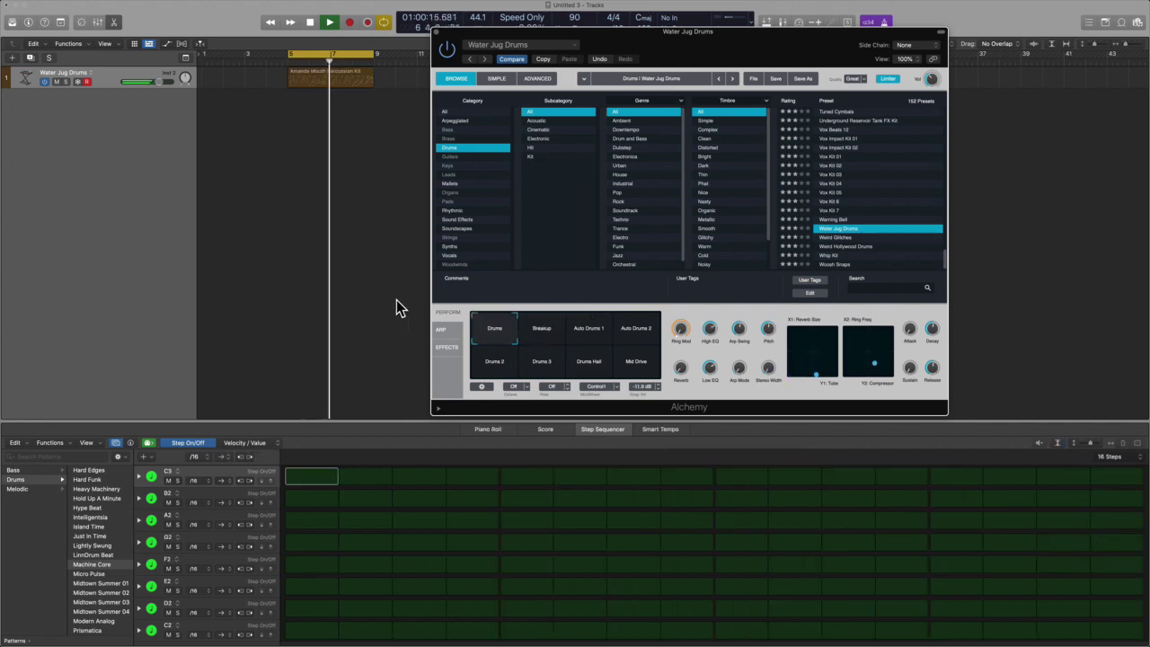
{"action": "key", "text": "space"}
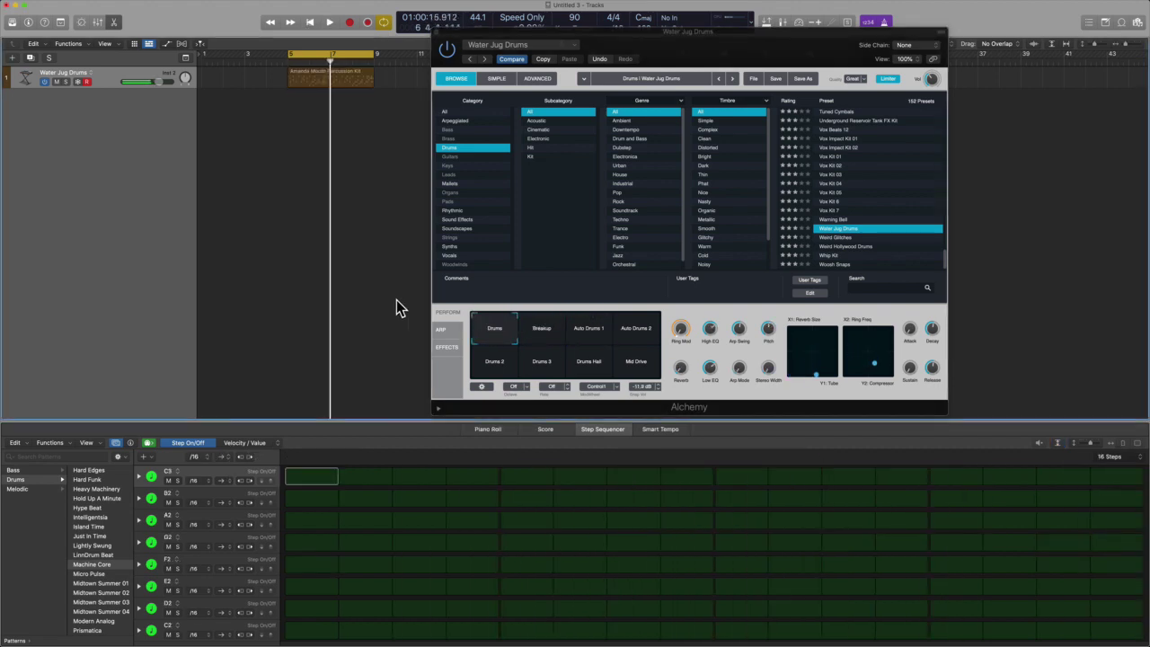
Load Weird Glitches, add a Micro Pulse region, apply Micro Pulse to the mouth percussion region, and play
{"action": "left_click", "coordinate": [844, 239]}
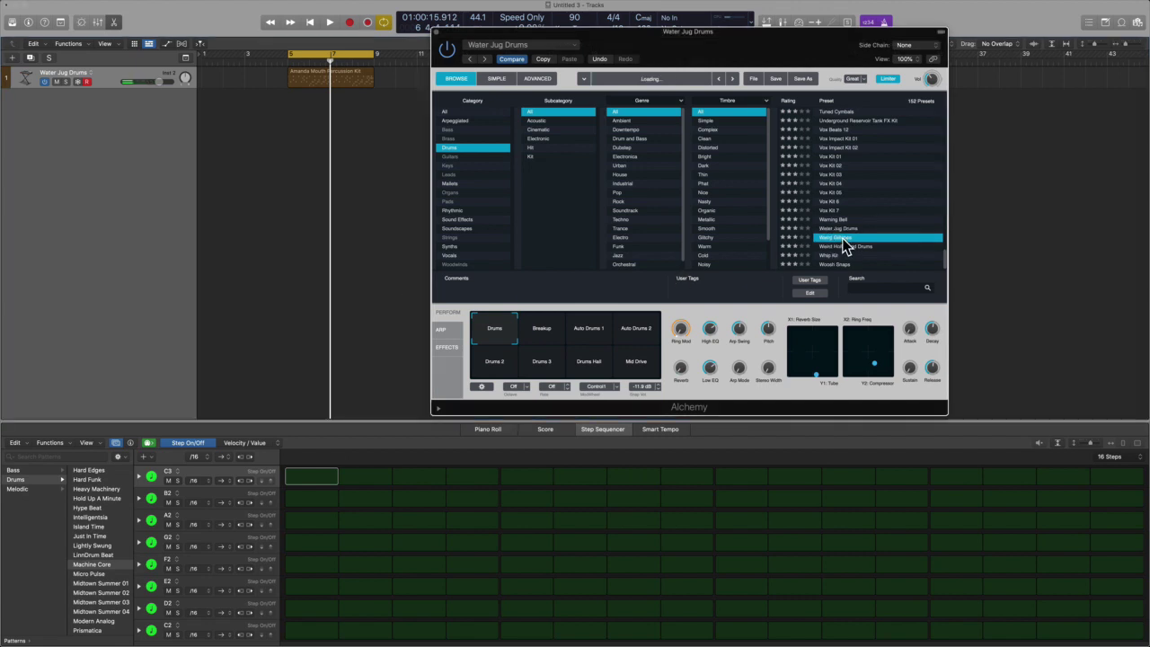
{"action": "left_click", "coordinate": [113, 574]}
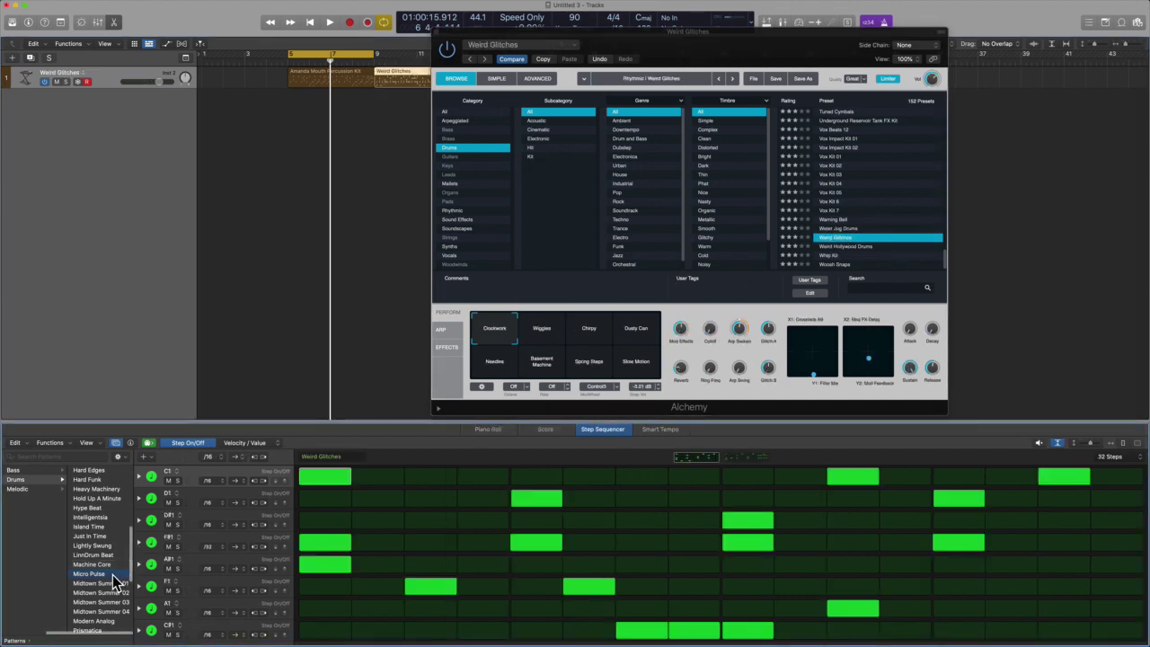
{"action": "left_click", "coordinate": [350, 81]}
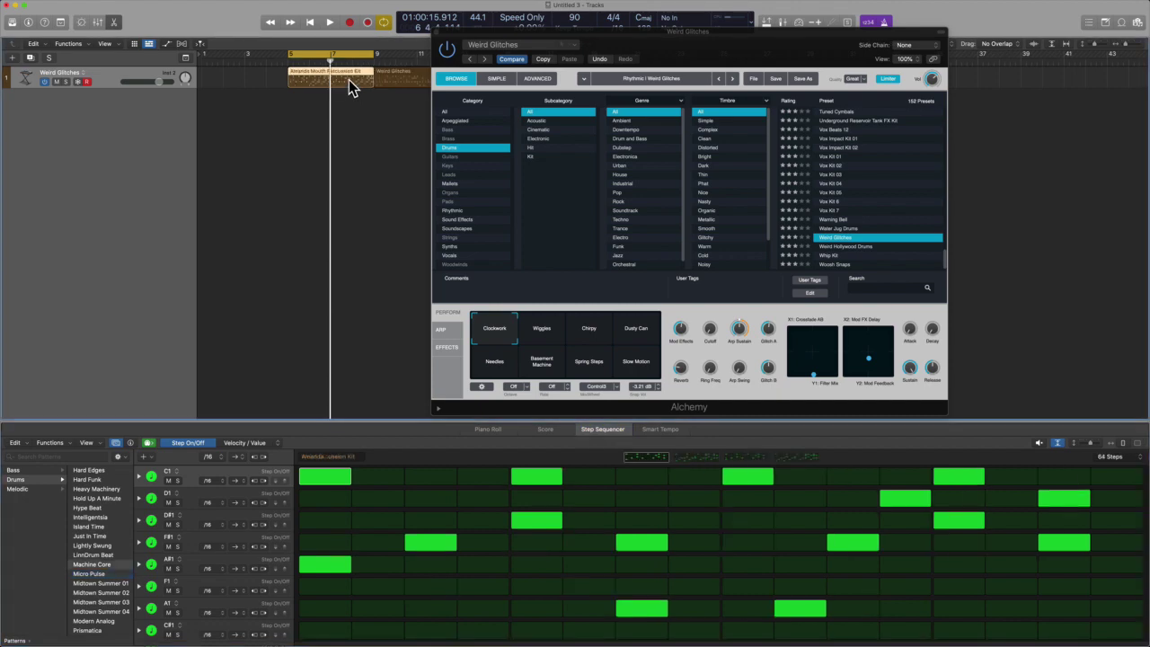
{"action": "left_click", "coordinate": [112, 576]}
{"action": "left_click", "coordinate": [260, 340]}
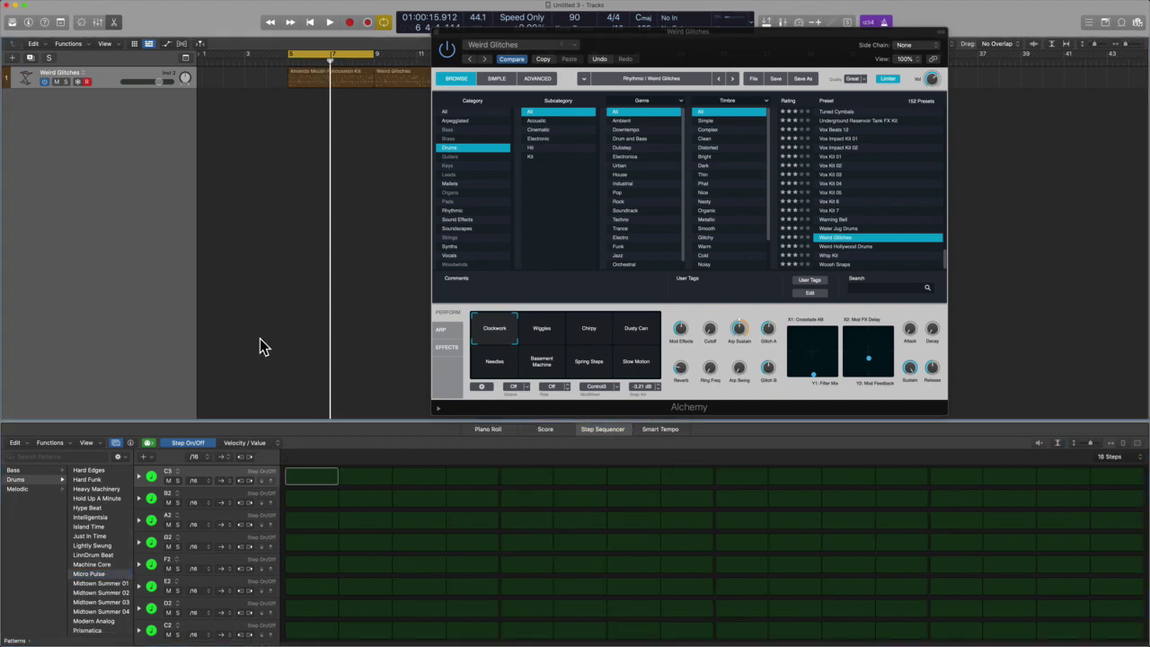
{"action": "key", "text": "space"}
{"action": "left_click", "coordinate": [880, 241]}
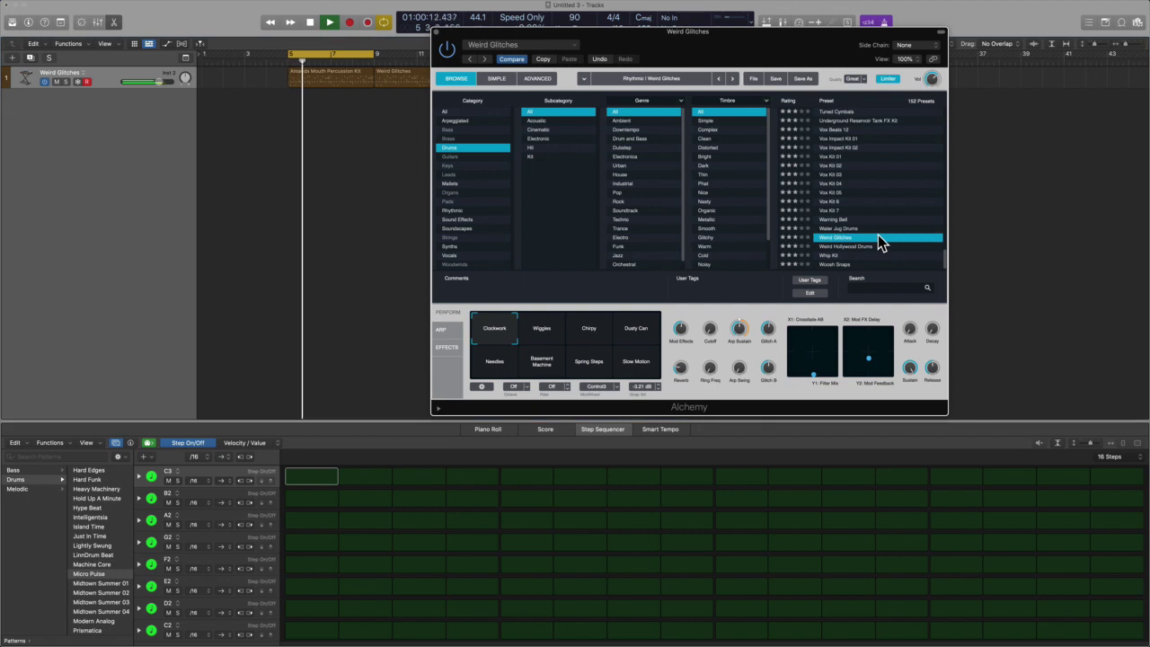
{"action": "left_click", "coordinate": [336, 82]}
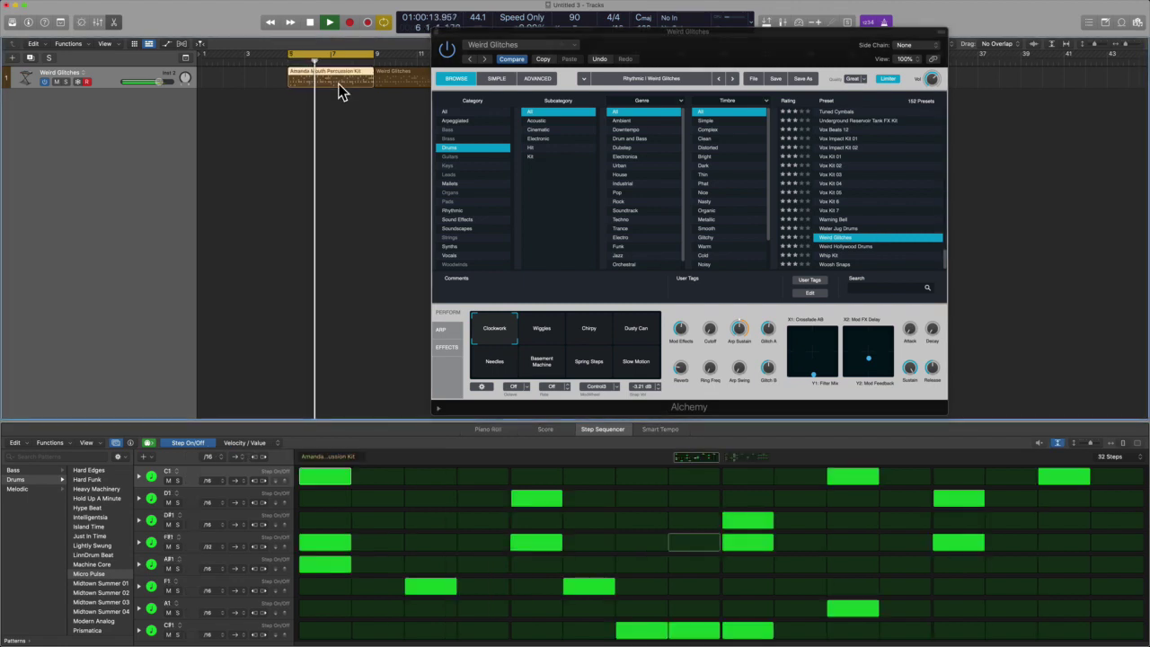
Try Weird Hollywood Drums and Whip Kit with the Midtown Summer 01 and Modern Analog patterns
{"action": "left_click", "coordinate": [855, 247]}
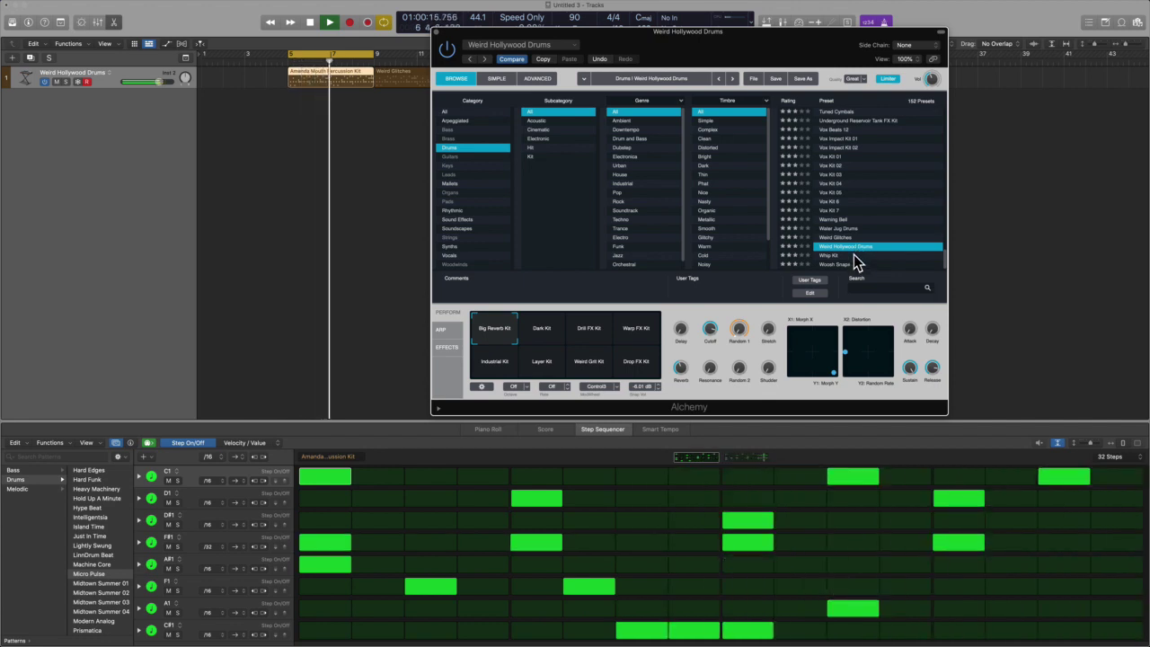
{"action": "left_click", "coordinate": [854, 255]}
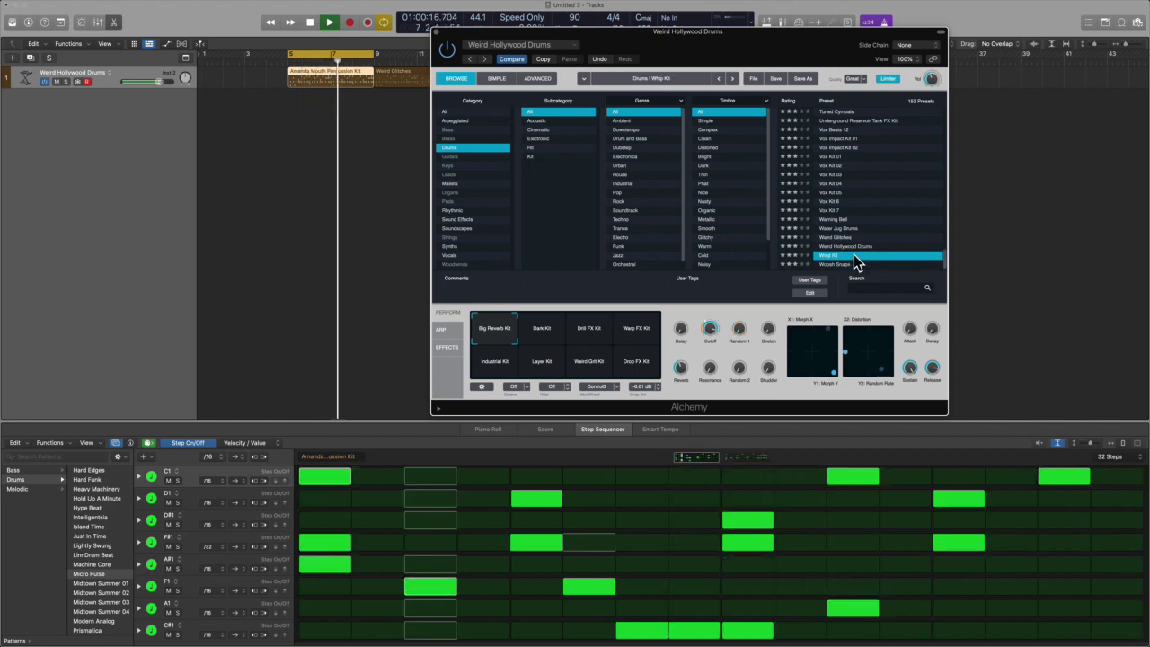
{"action": "left_click", "coordinate": [112, 584]}
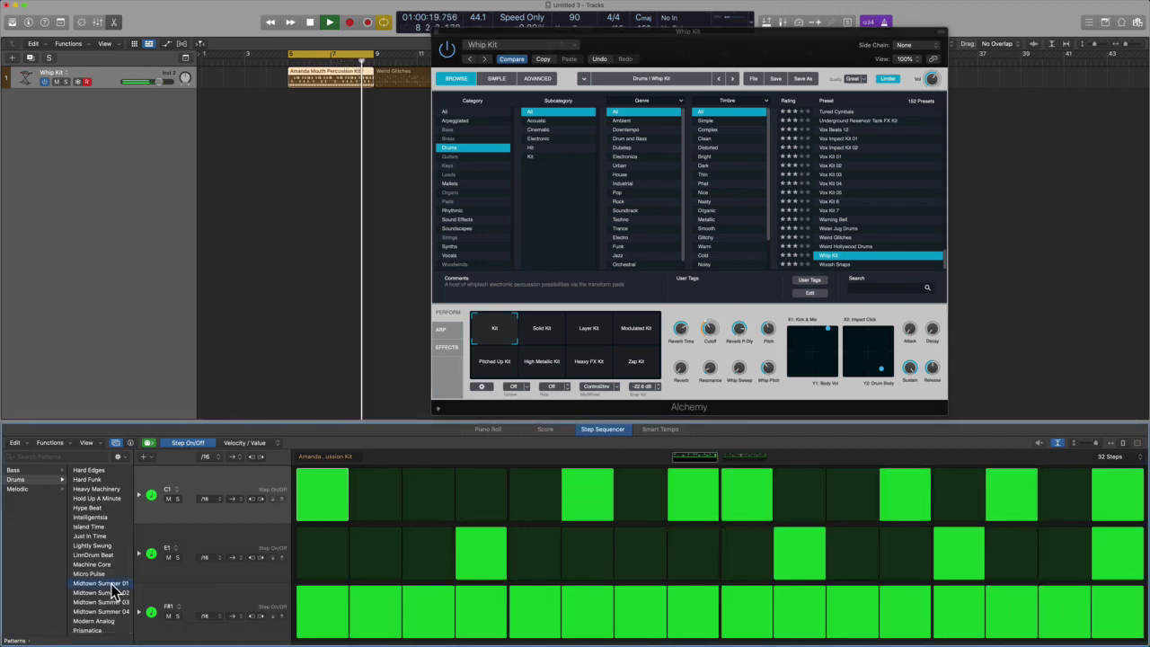
{"action": "scroll", "coordinate": [112, 588], "scroll_direction": "down", "scroll_amount": 2}
{"action": "left_click", "coordinate": [108, 577]}
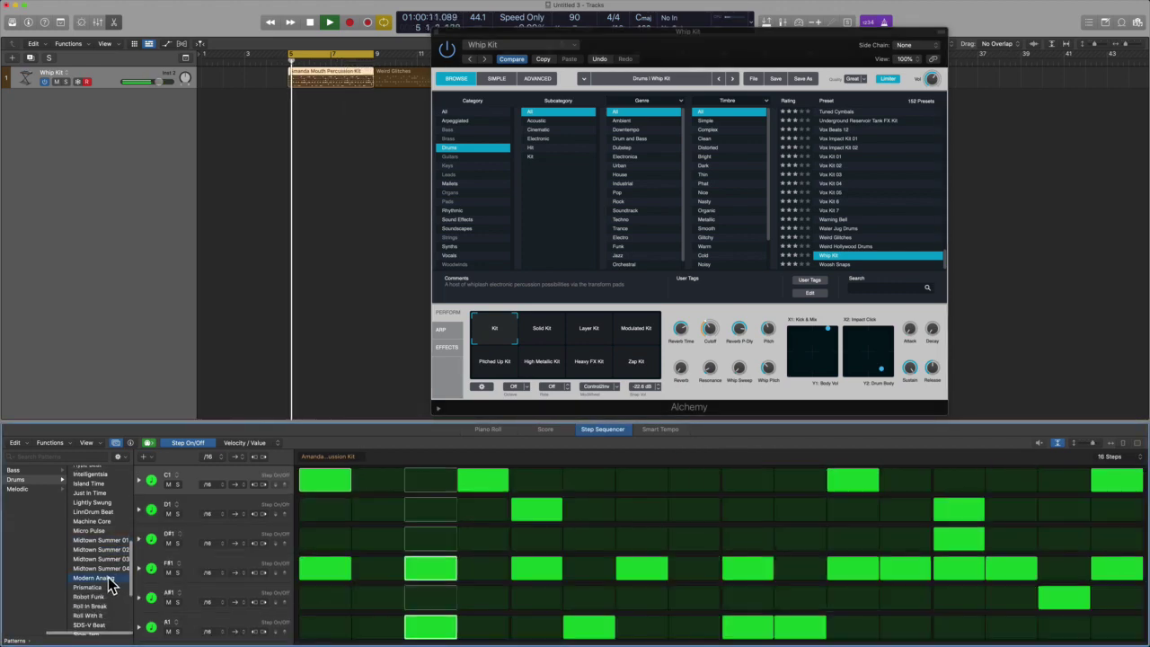
Try Woosh Snaps and Hammer Kit, then settle on Huge Hit with the Prismatica pattern
{"action": "left_click", "coordinate": [872, 264]}
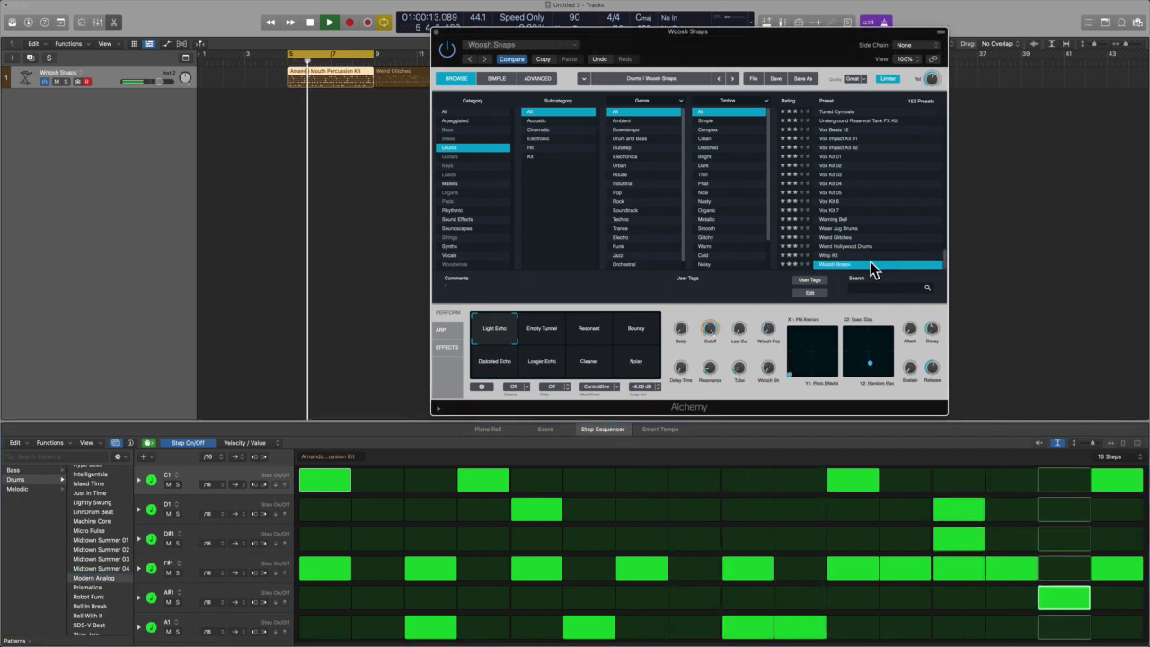
{"action": "scroll", "coordinate": [868, 205], "scroll_direction": "up", "scroll_amount": 5}
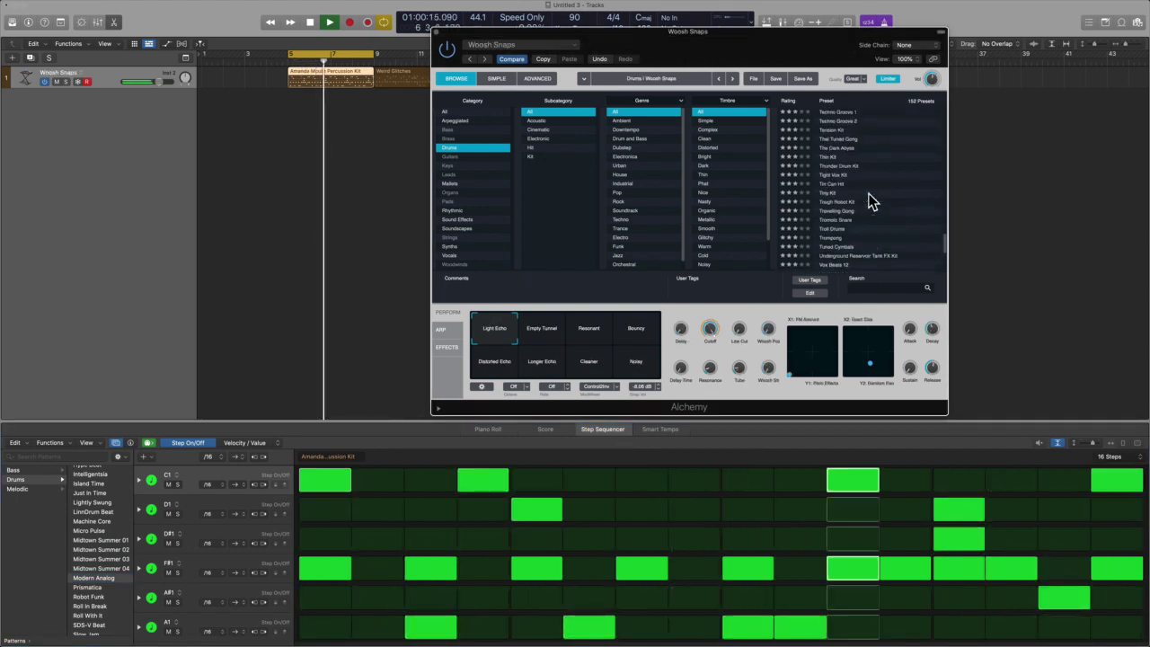
{"action": "scroll", "coordinate": [864, 211], "scroll_direction": "up", "scroll_amount": 5}
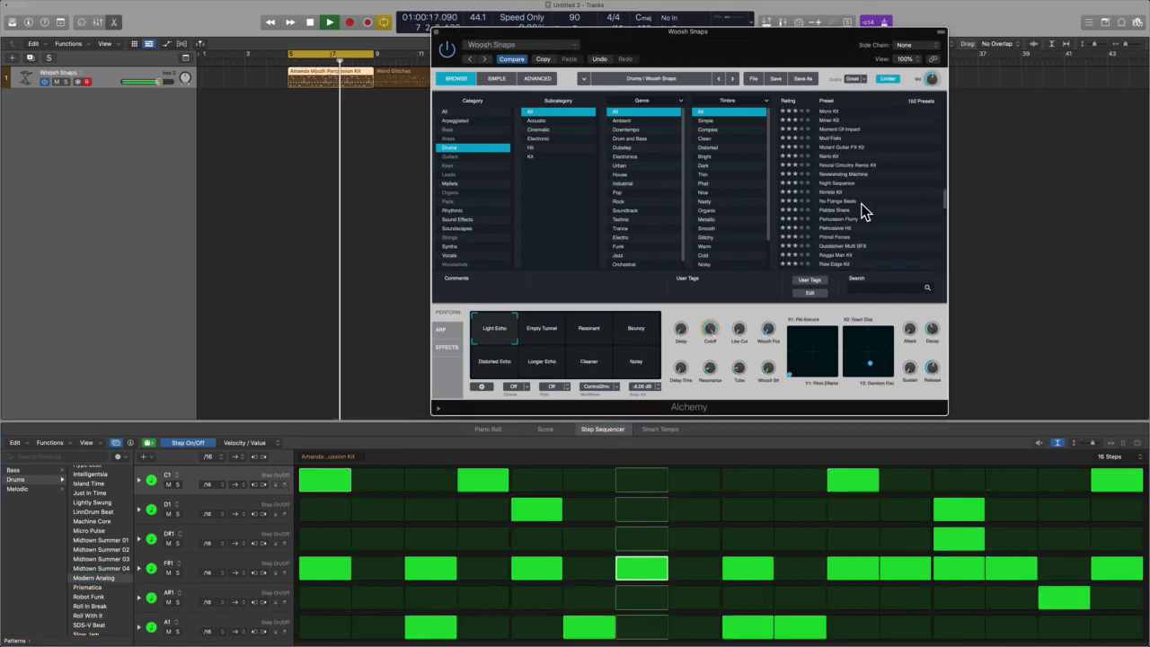
{"action": "scroll", "coordinate": [863, 210], "scroll_direction": "up", "scroll_amount": 5}
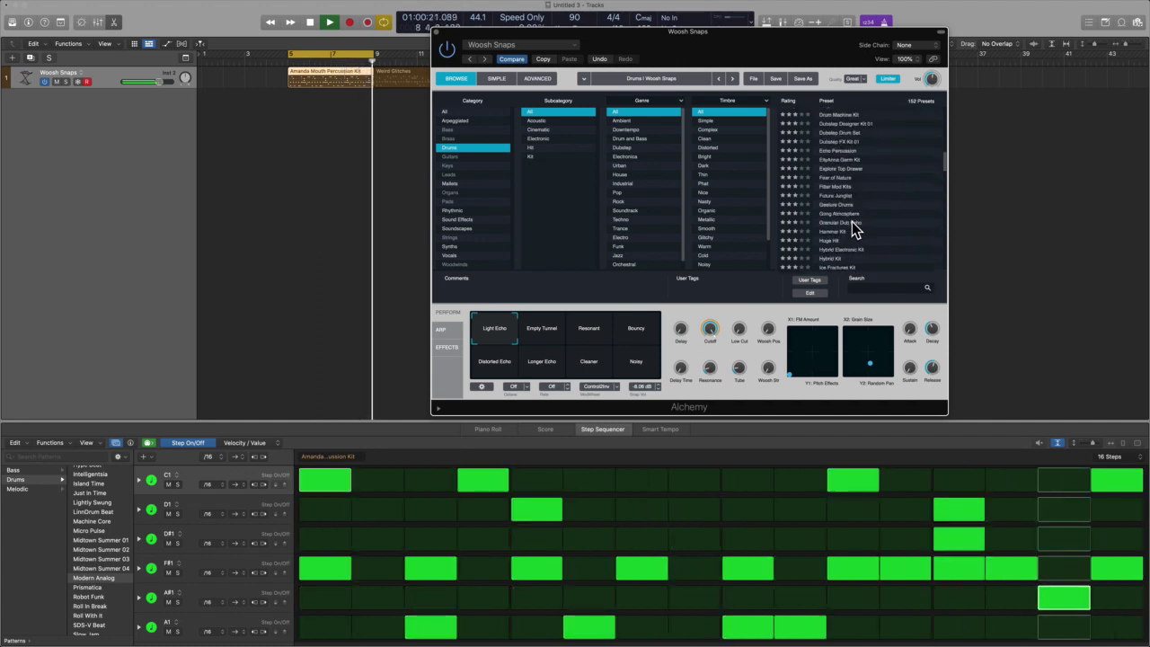
{"action": "left_click", "coordinate": [854, 231]}
{"action": "scroll", "coordinate": [855, 241], "scroll_direction": "down", "scroll_amount": 2}
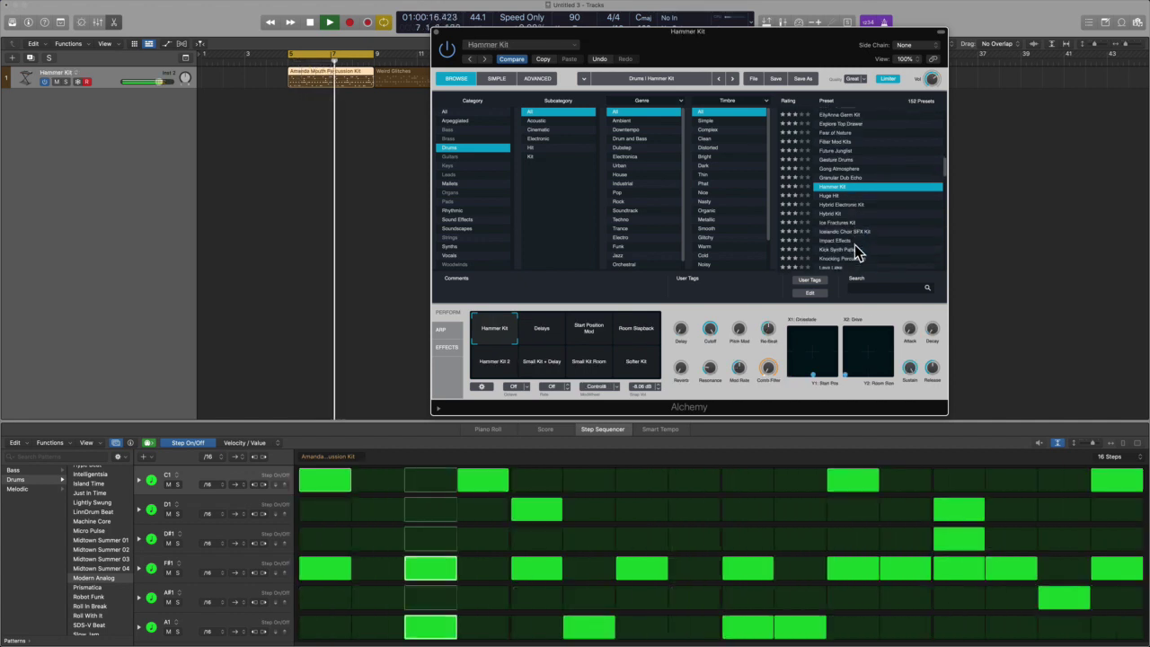
{"action": "left_click", "coordinate": [853, 195]}
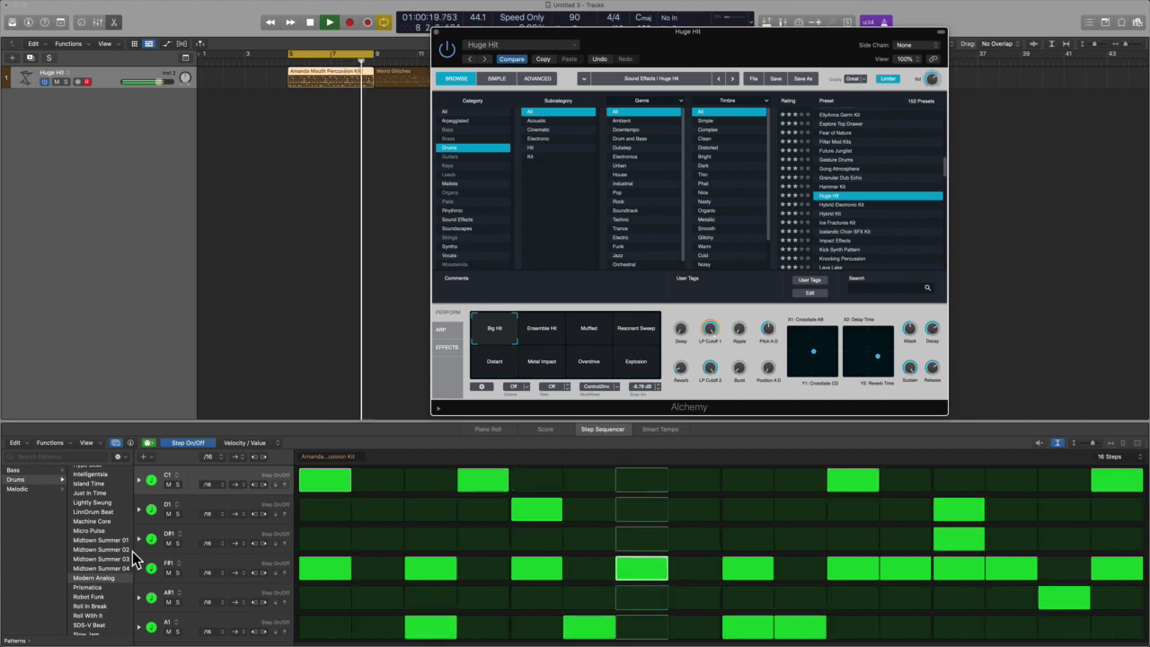
{"action": "left_click", "coordinate": [110, 589]}
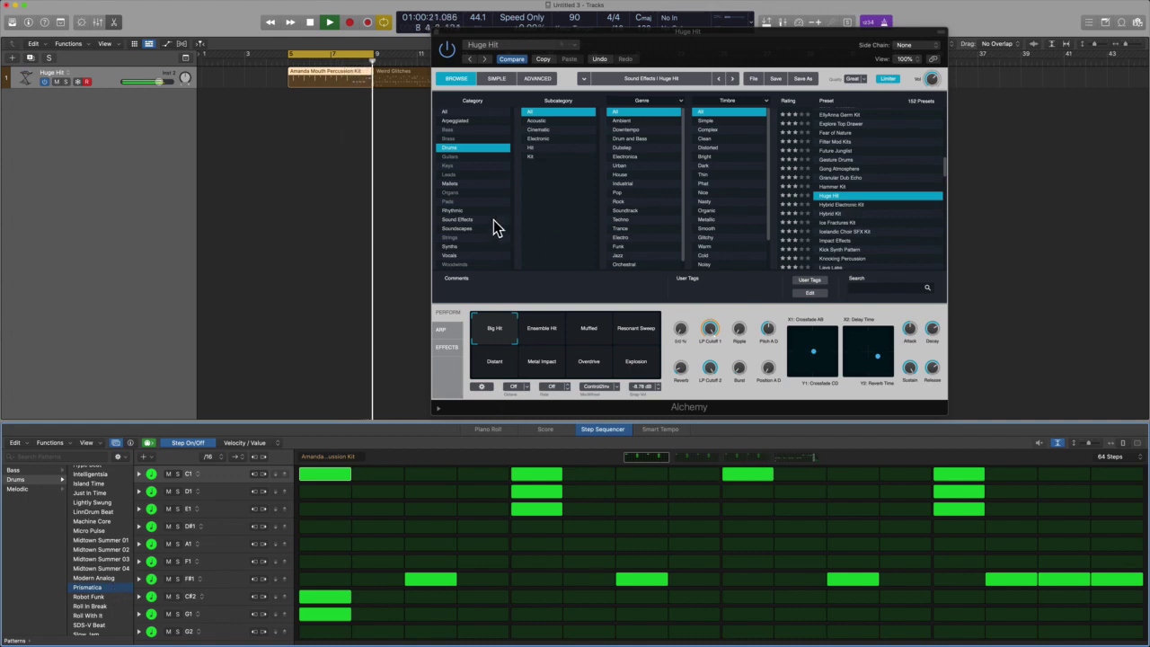
Stop playback at bar 5 and deselect the percussion region
{"action": "key", "text": "space"}
{"action": "left_click", "coordinate": [386, 227]}
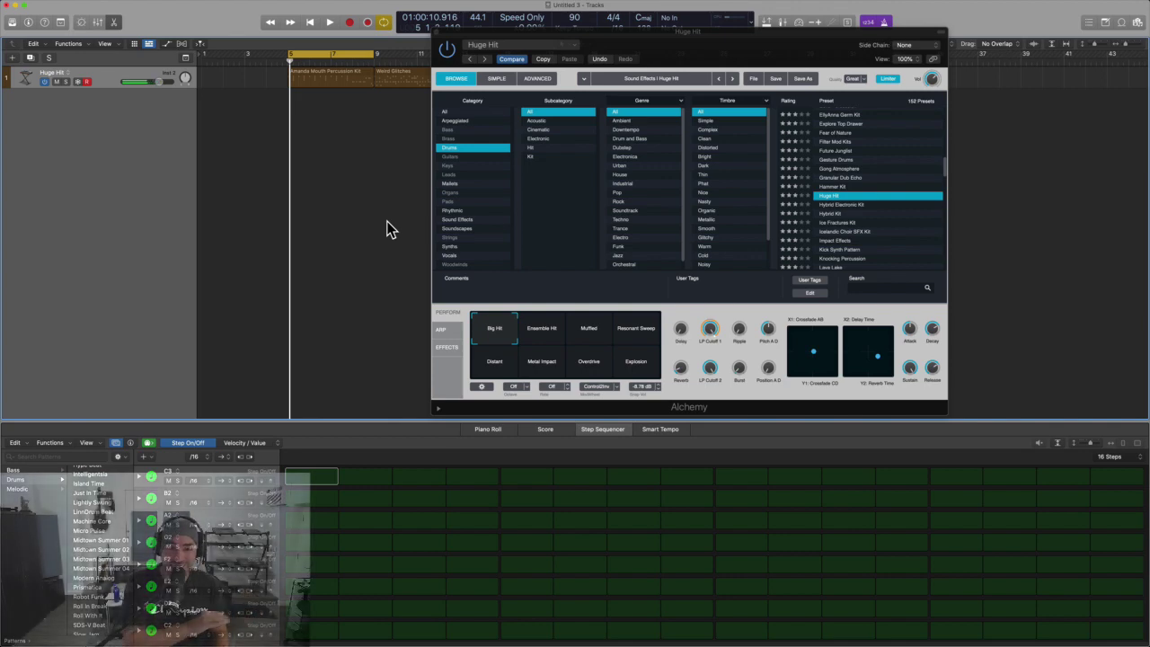